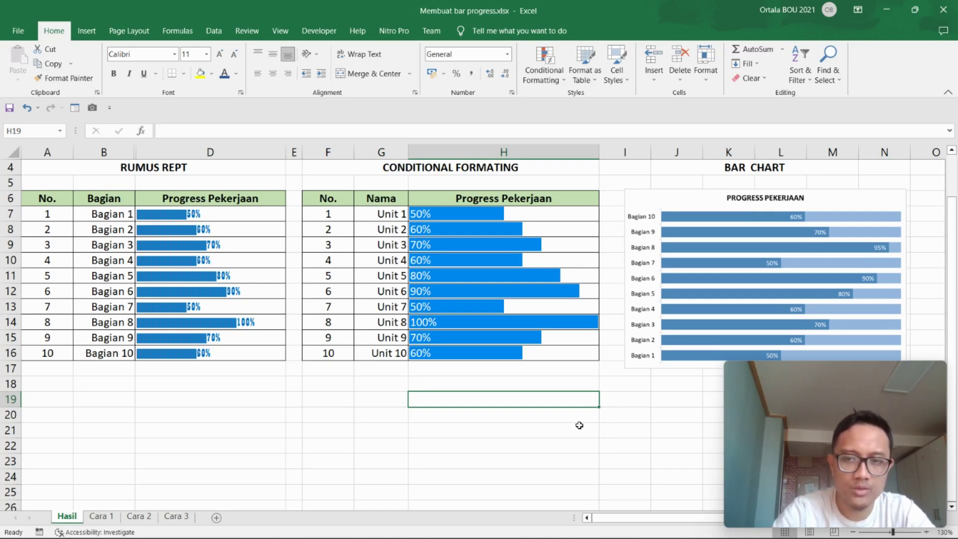
# Step: Review the RUMUS REPT and CONDITIONAL FORMATING examples on Hasil, then go to the Cara 1 sheet
pyautogui.scroll(1, 339, 467)
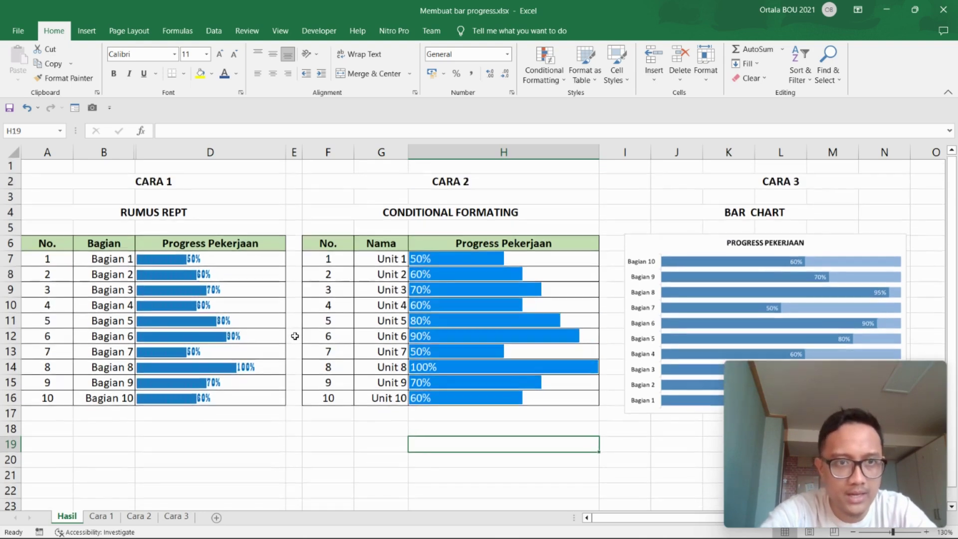
pyautogui.click(179, 214)
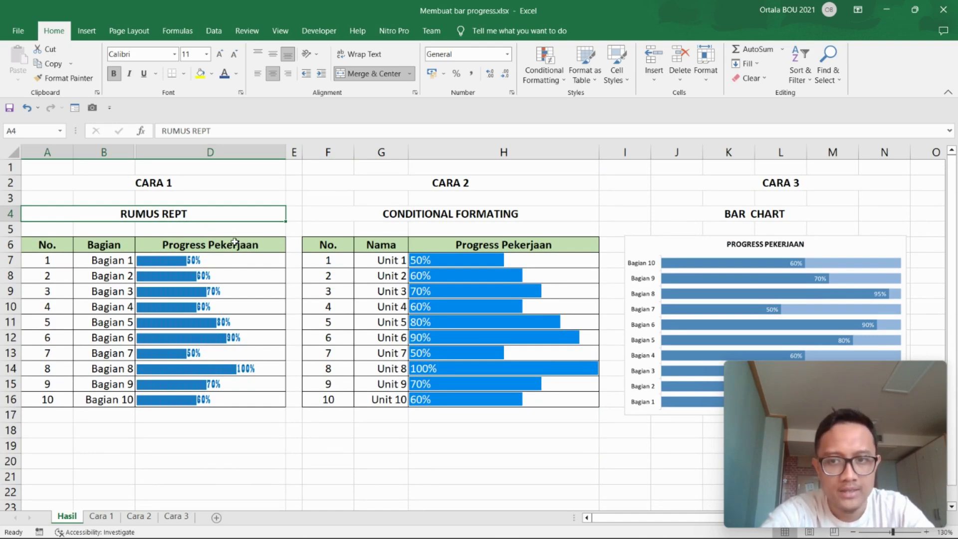
pyautogui.click(490, 214)
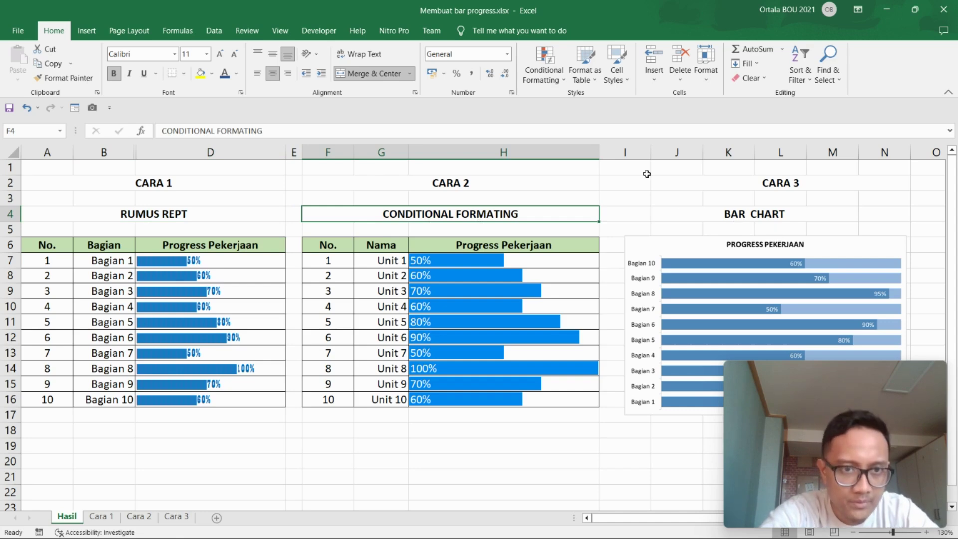
pyautogui.click(103, 517)
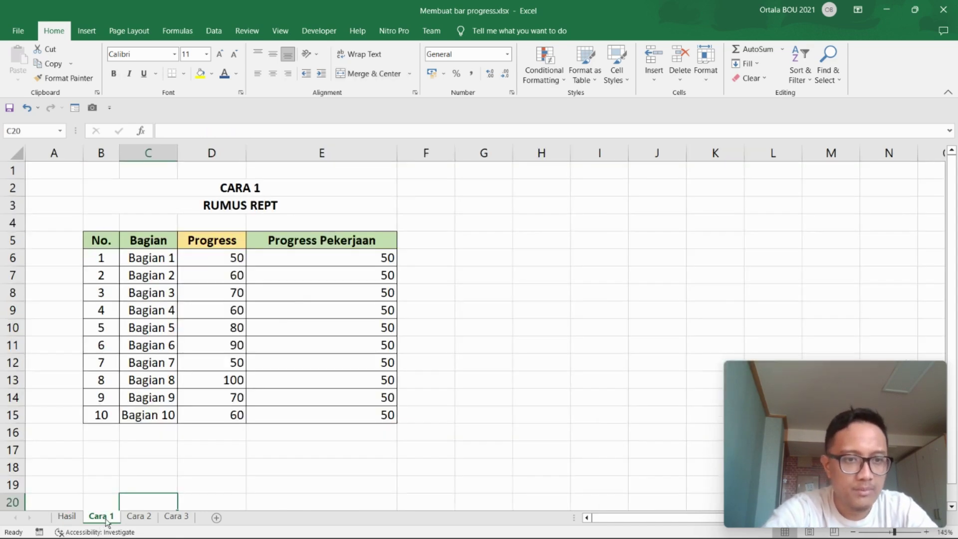
# Step: Clear the placeholder 50s from E6:E15 and select E6, next to the Progress value in D6
pyautogui.click(527, 268)
pyautogui.hotkey('ctrl', 'z')
pyautogui.click(425, 343)
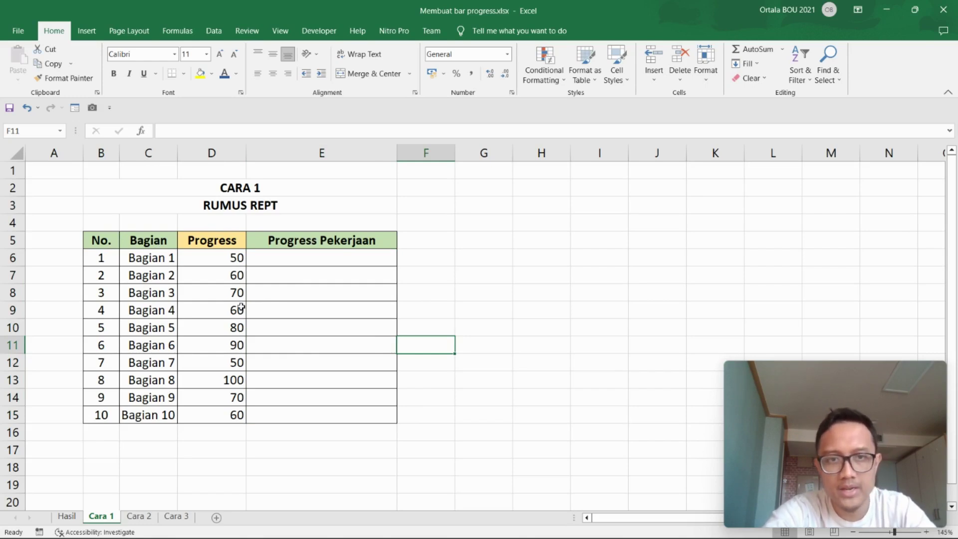
pyautogui.moveTo(213, 259); pyautogui.dragTo(224, 412)
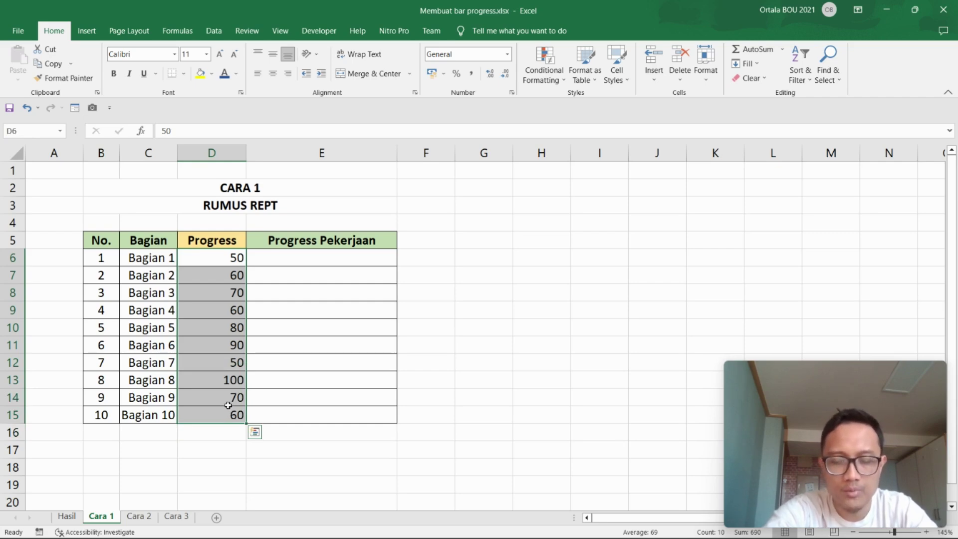
pyautogui.click(325, 337)
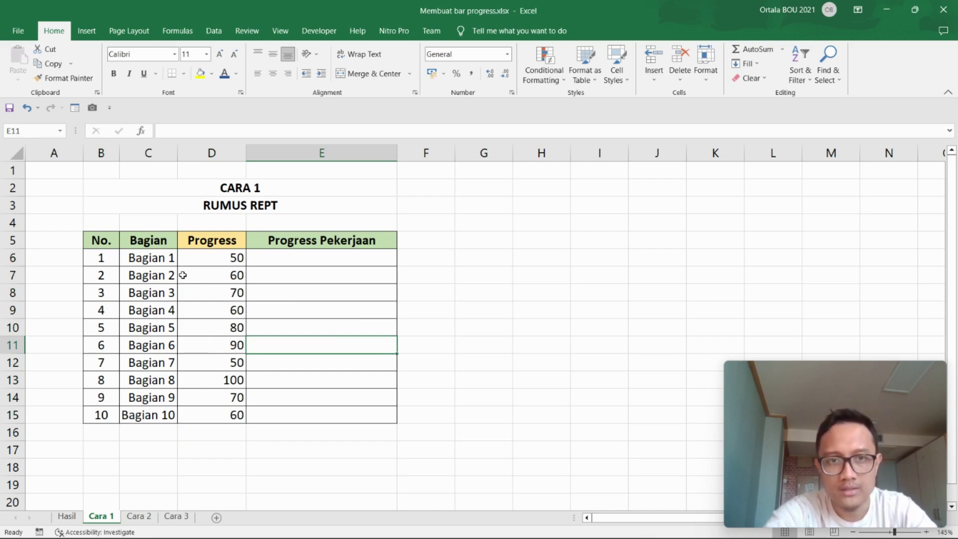
pyautogui.click(206, 259)
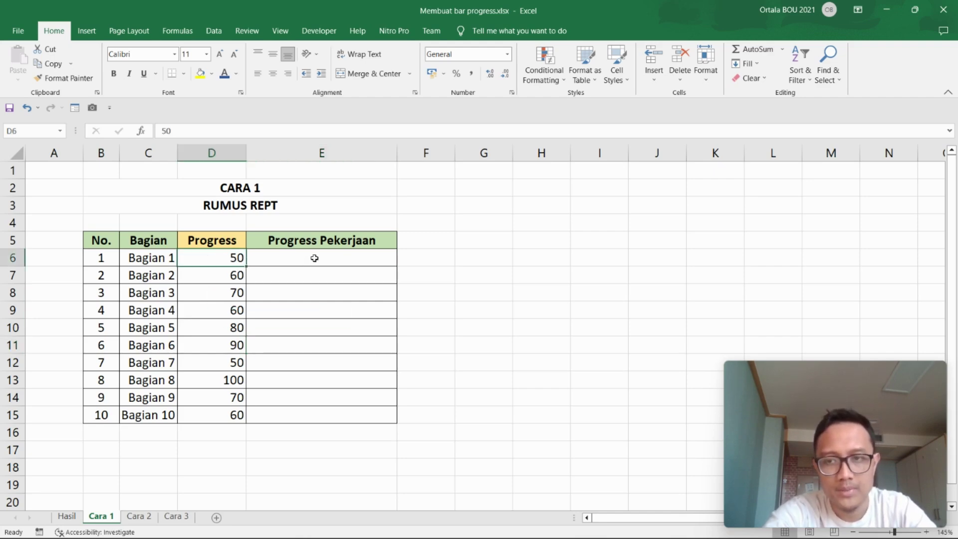
pyautogui.click(339, 292)
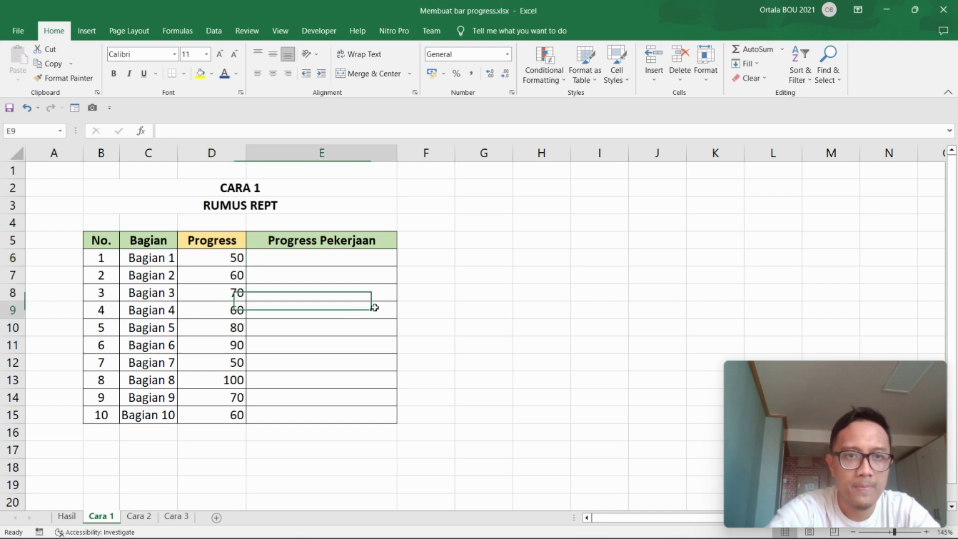
pyautogui.click(342, 259)
# Step: Enter =REPT("|";D6) in E6 so the bar length follows the Progress value
pyautogui.write('=')
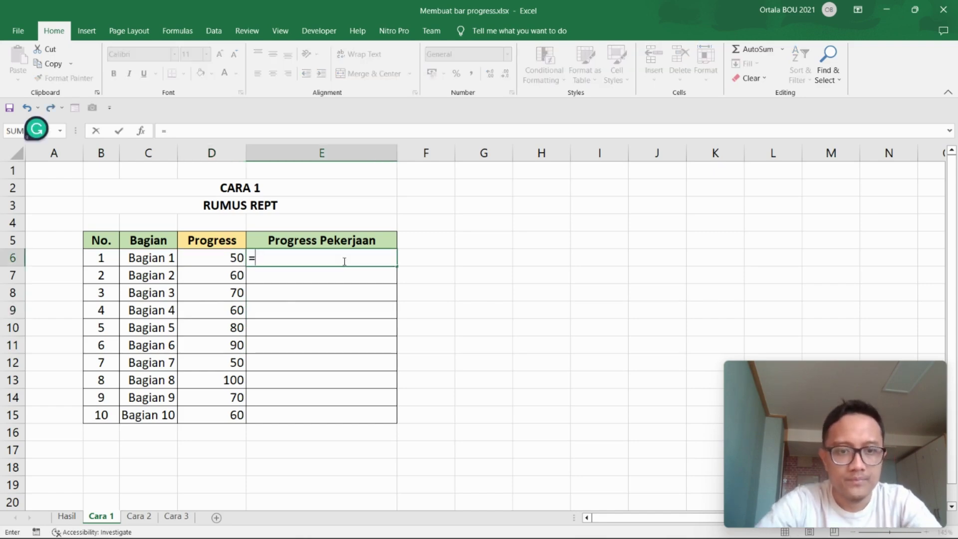
pyautogui.write('REP')
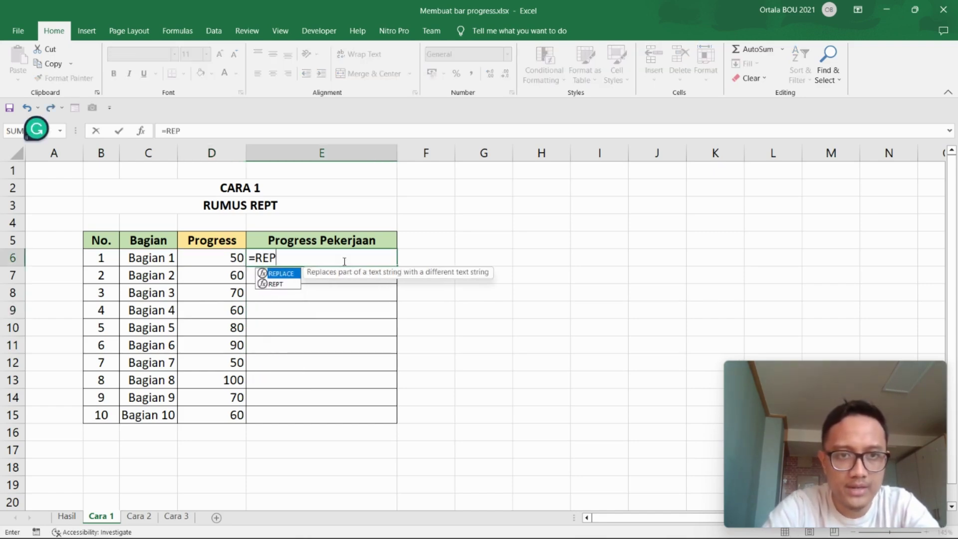
pyautogui.write('T')
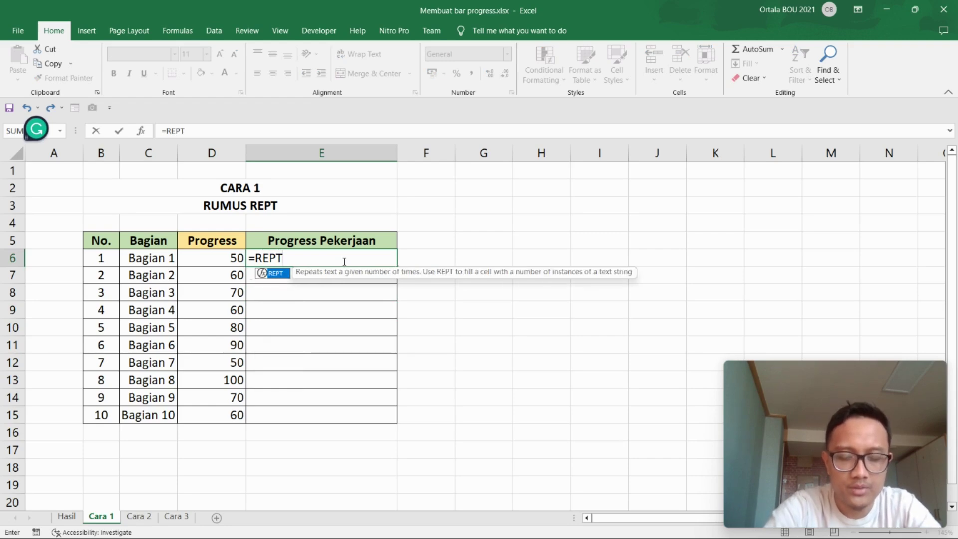
pyautogui.write('("|')
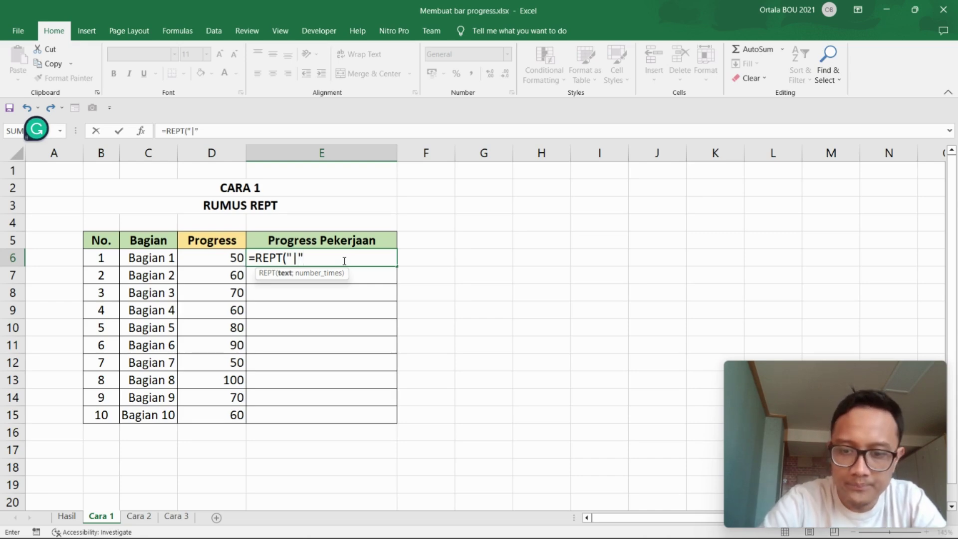
pyautogui.write(';')
pyautogui.click(216, 254)
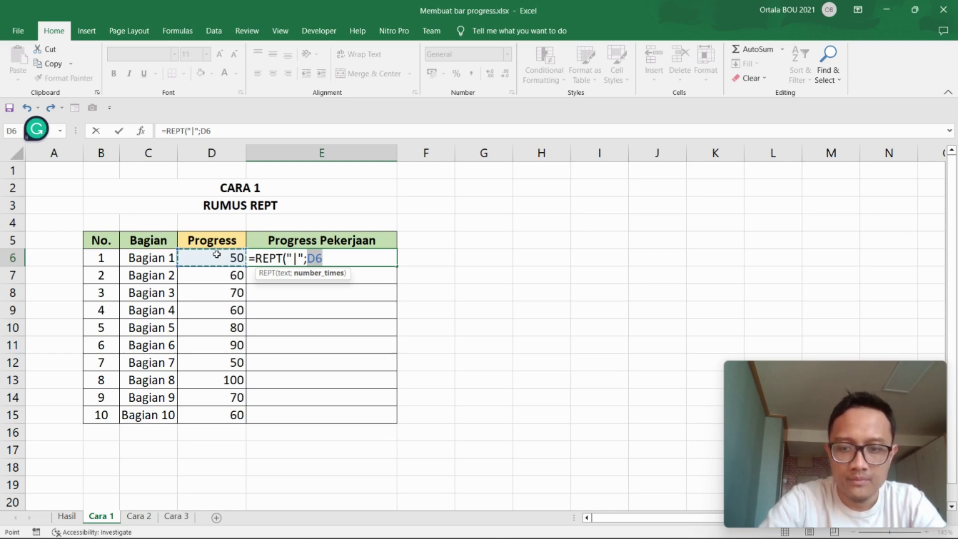
pyautogui.write(')')
pyautogui.press('Return')
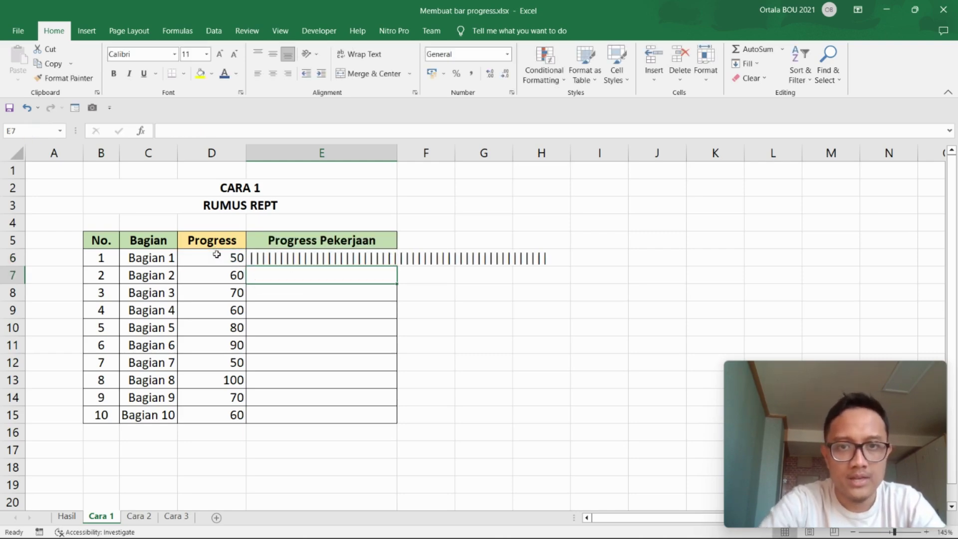
# Step: Set the E6 text bar's font to Playbill so it renders solid
pyautogui.click(358, 258)
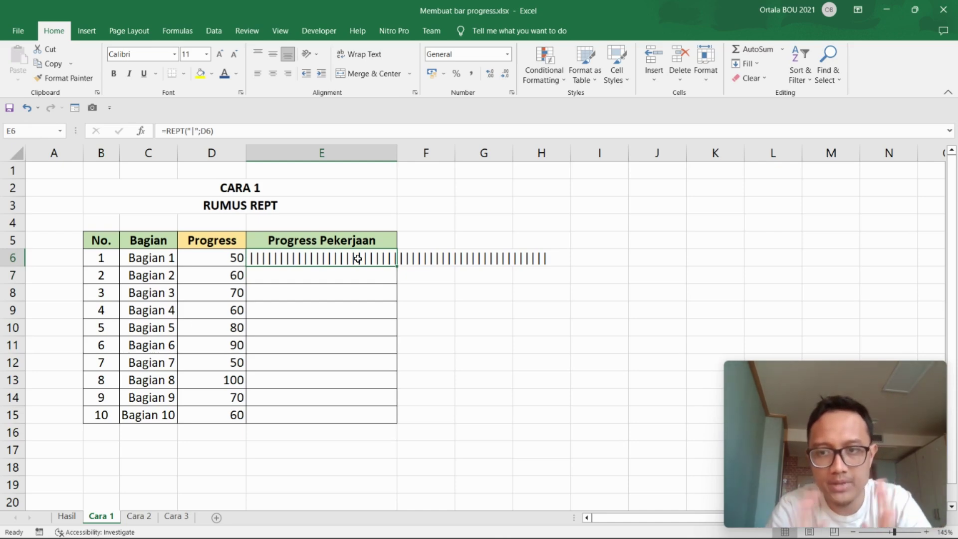
pyautogui.click(174, 55)
pyautogui.click(156, 55)
pyautogui.write('pl')
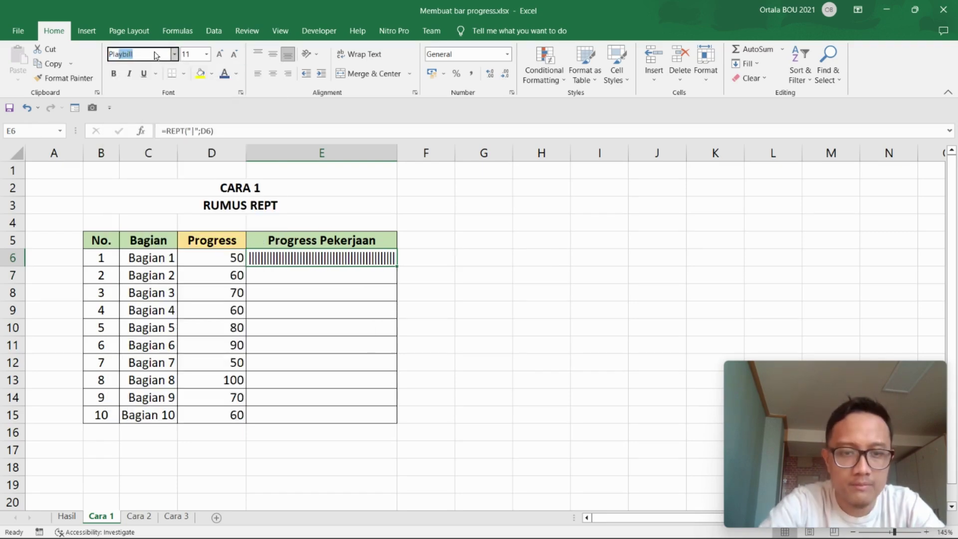
pyautogui.press('Return')
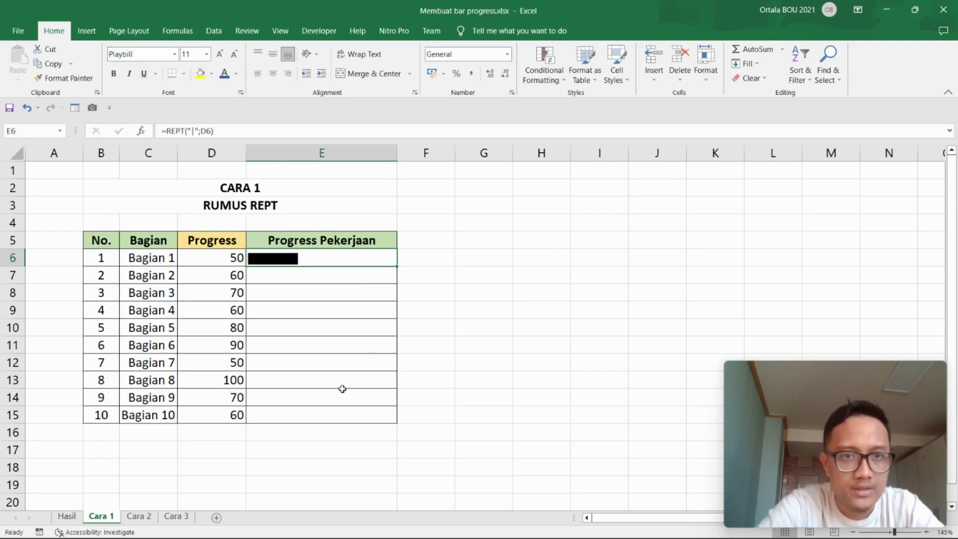
pyautogui.click(347, 344)
# Step: Colour the E6 bar blue and compare it against the Hasil sheet
pyautogui.click(325, 259)
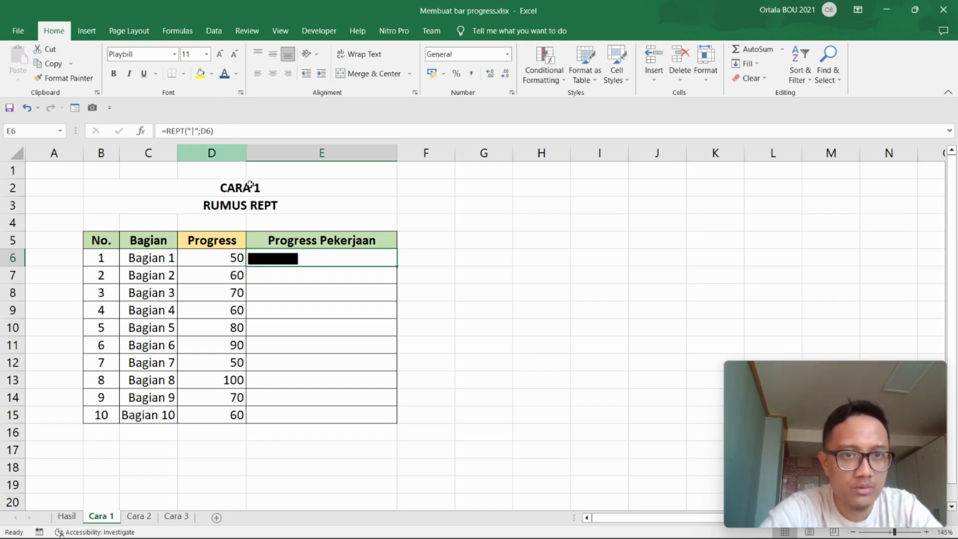
pyautogui.click(225, 75)
pyautogui.click(380, 376)
pyautogui.click(314, 259)
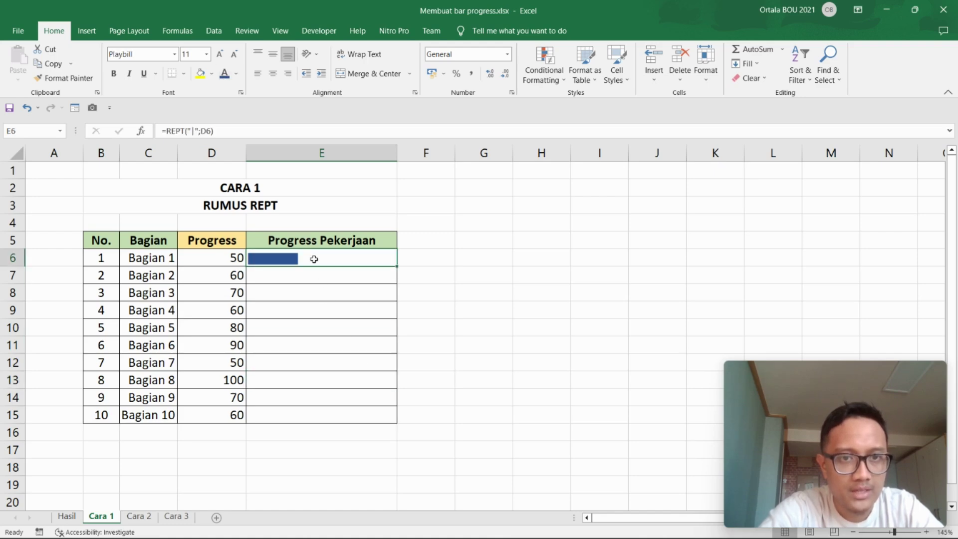
pyautogui.click(68, 516)
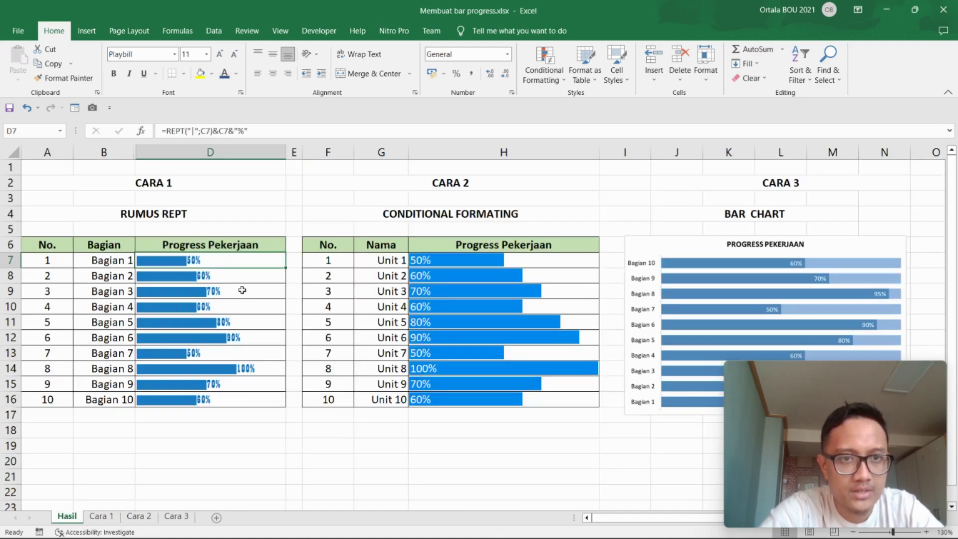
pyautogui.click(102, 516)
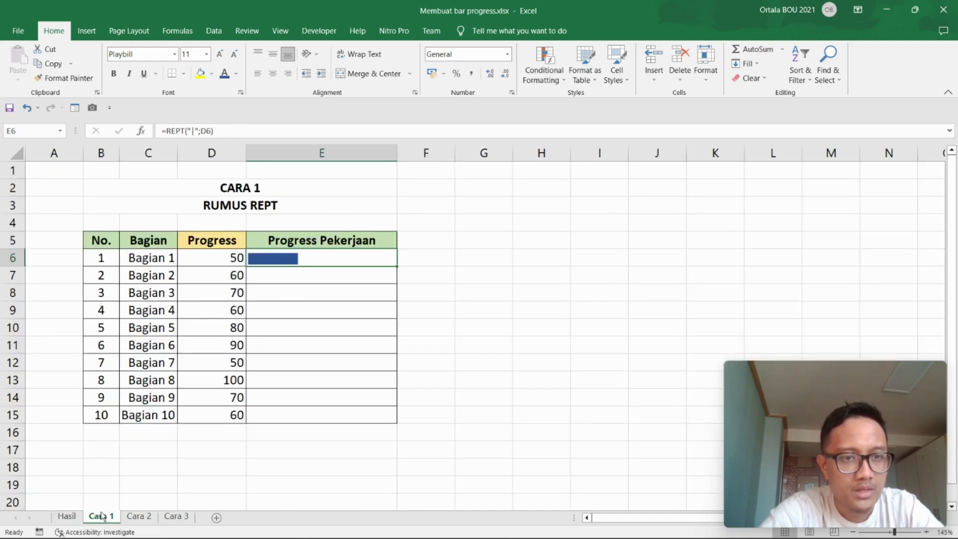
# Step: Append &D6&"%" to the E6 REPT formula so the bar shows 50%
pyautogui.doubleClick(326, 257)
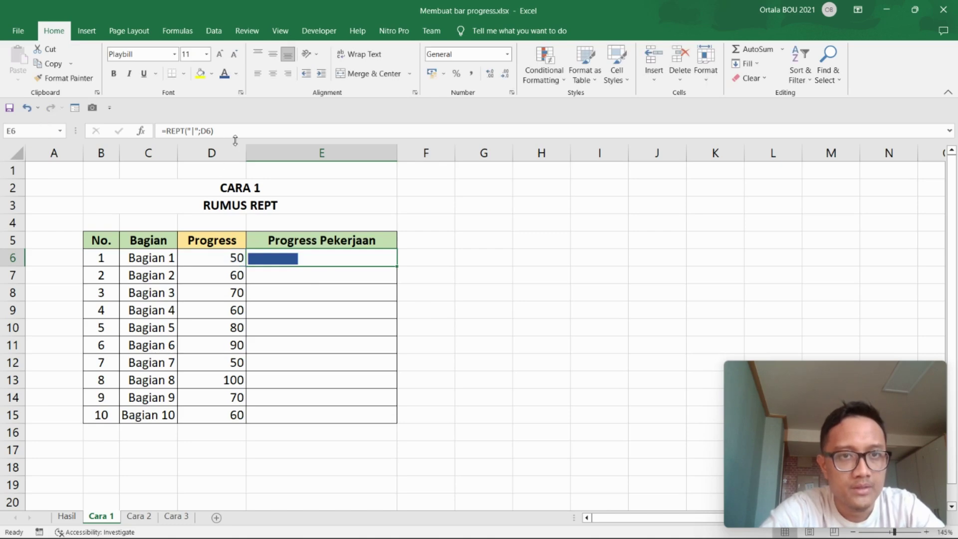
pyautogui.click(239, 131)
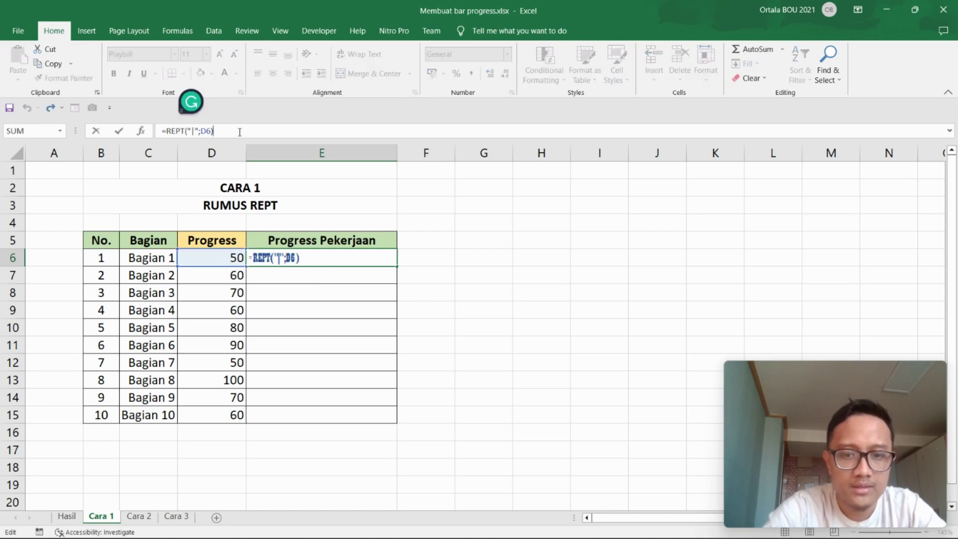
pyautogui.write('&')
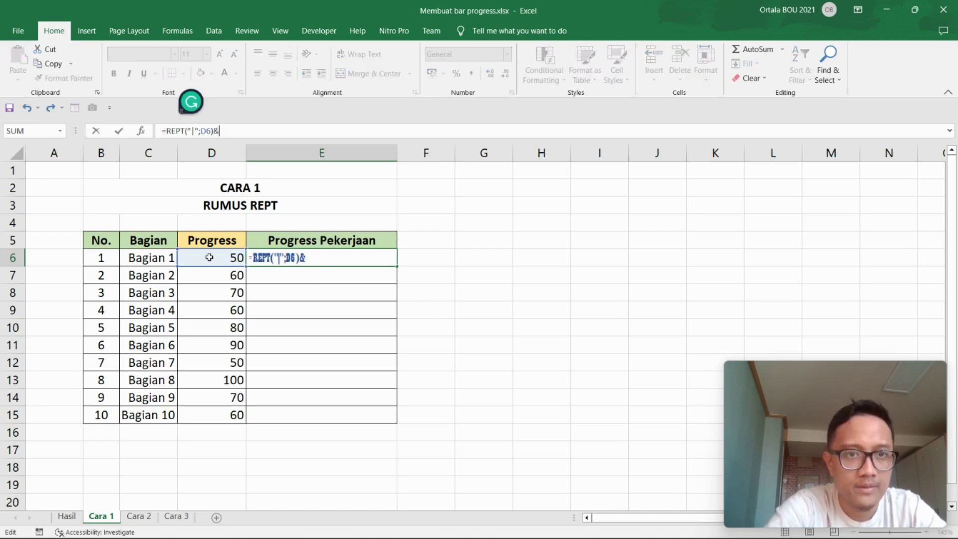
pyautogui.click(210, 256)
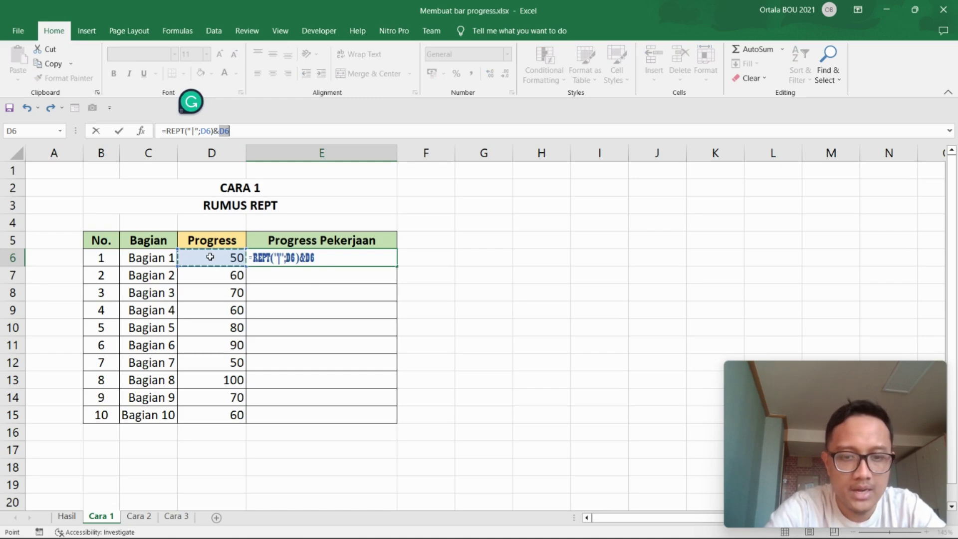
pyautogui.write('&"')
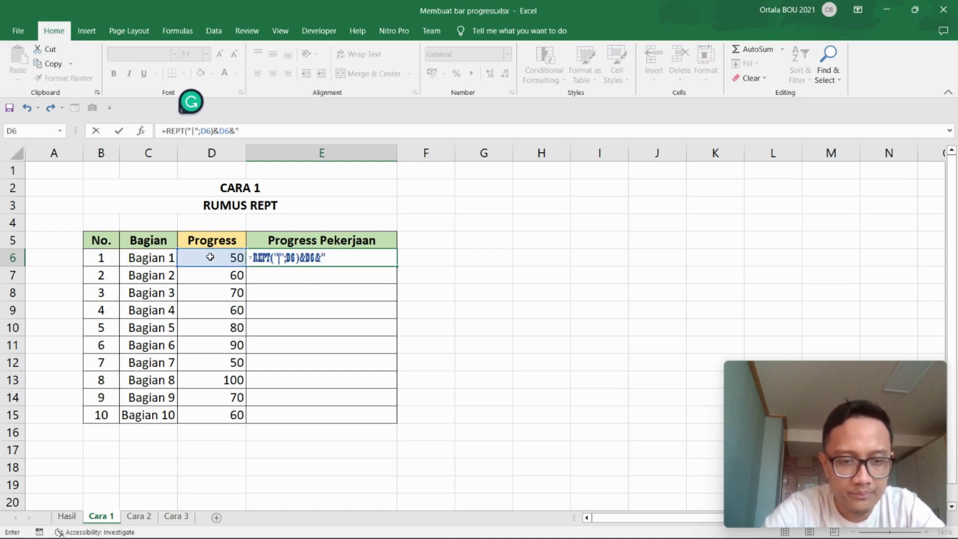
pyautogui.write('%')
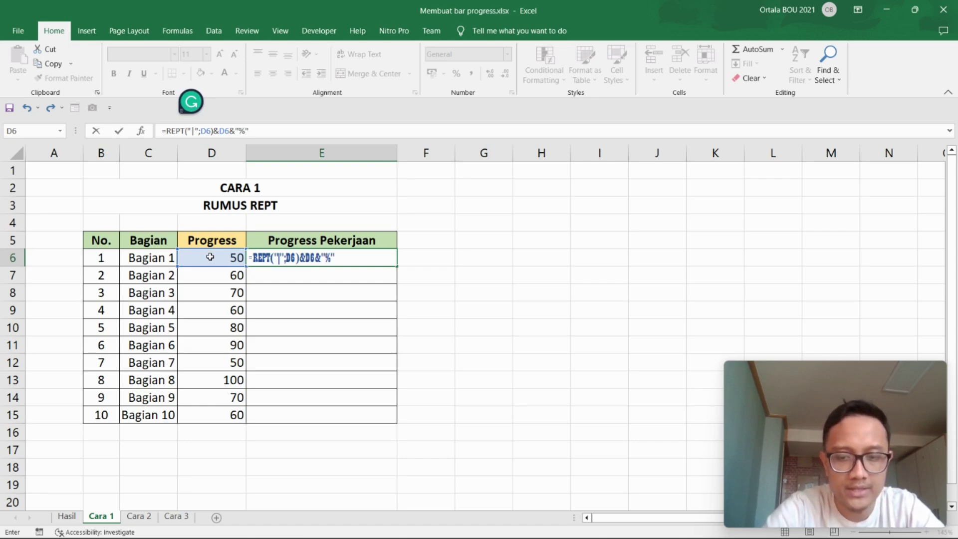
pyautogui.press('Return')
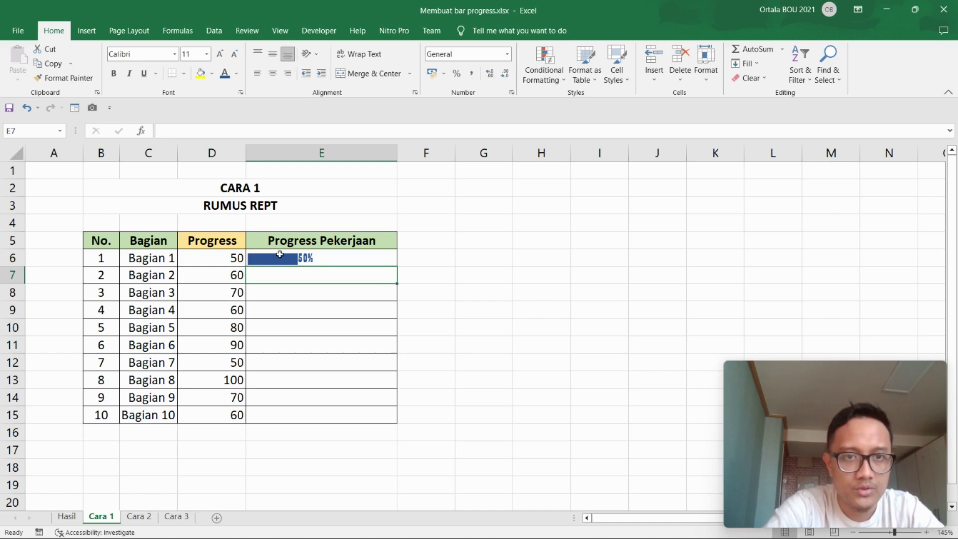
# Step: Copy the E6 bar formula down through row 15
pyautogui.click(371, 263)
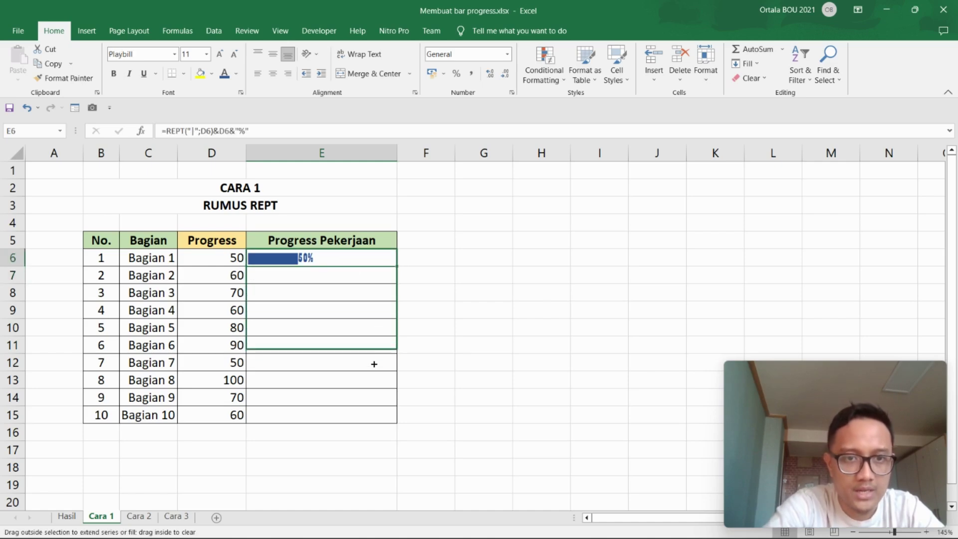
pyautogui.moveTo(399, 266); pyautogui.dragTo(388, 415)
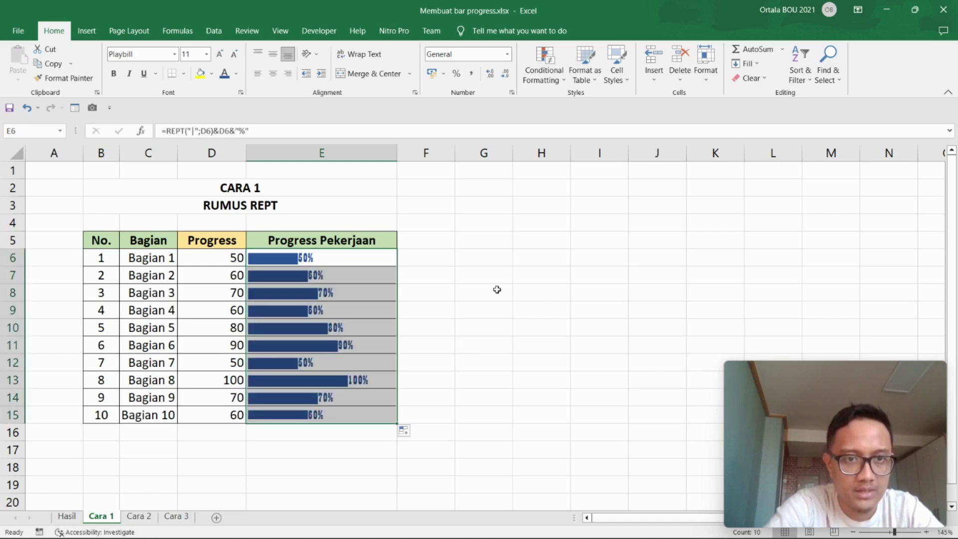
pyautogui.click(477, 307)
pyautogui.click(463, 358)
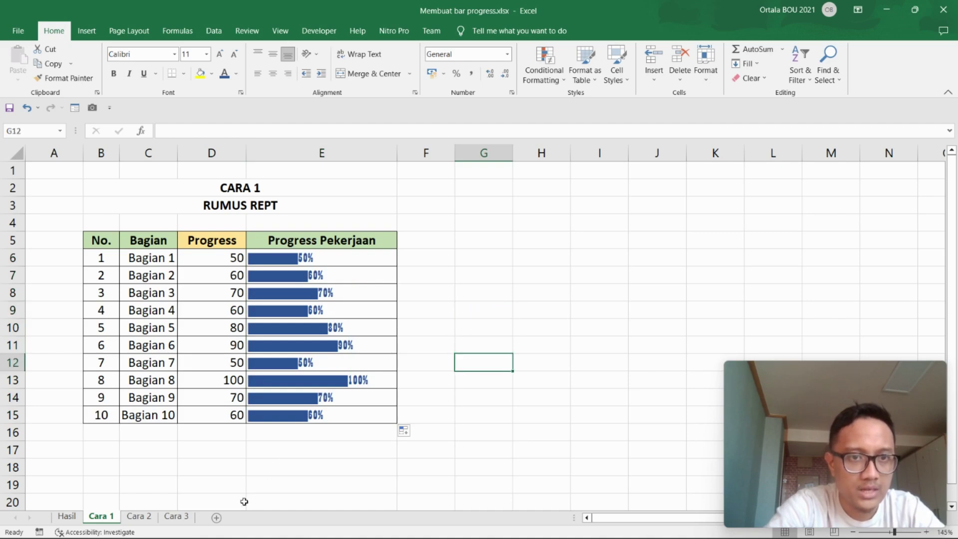
# Step: Hide the Progress column D so only the bars remain
pyautogui.moveTo(227, 244)
pyautogui.mouseDown()
pyautogui.moveTo(224, 428)
pyautogui.moveTo(231, 413)
pyautogui.mouseUp()
pyautogui.moveTo(560, 306); pyautogui.dragTo(549, 293)
pyautogui.click(219, 153)
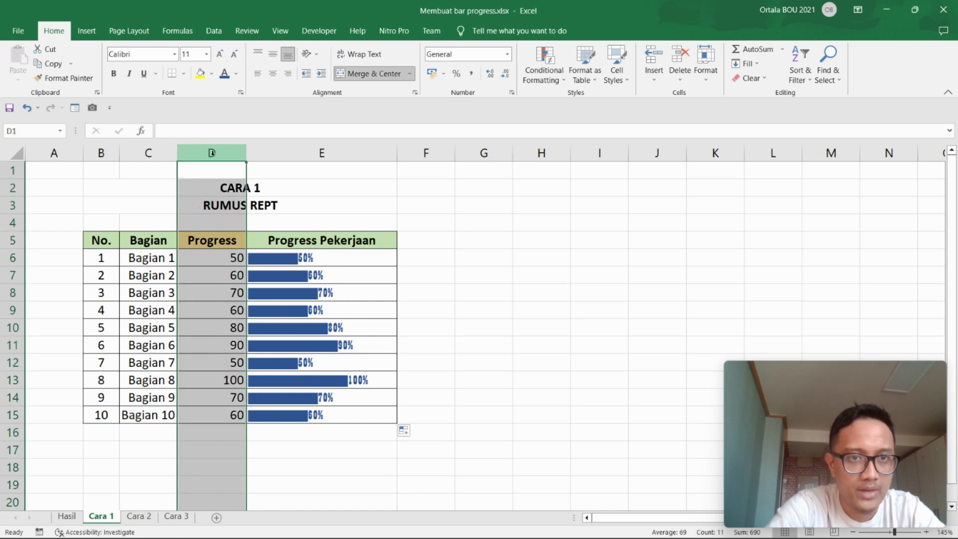
pyautogui.rightClick(215, 155)
pyautogui.click(242, 341)
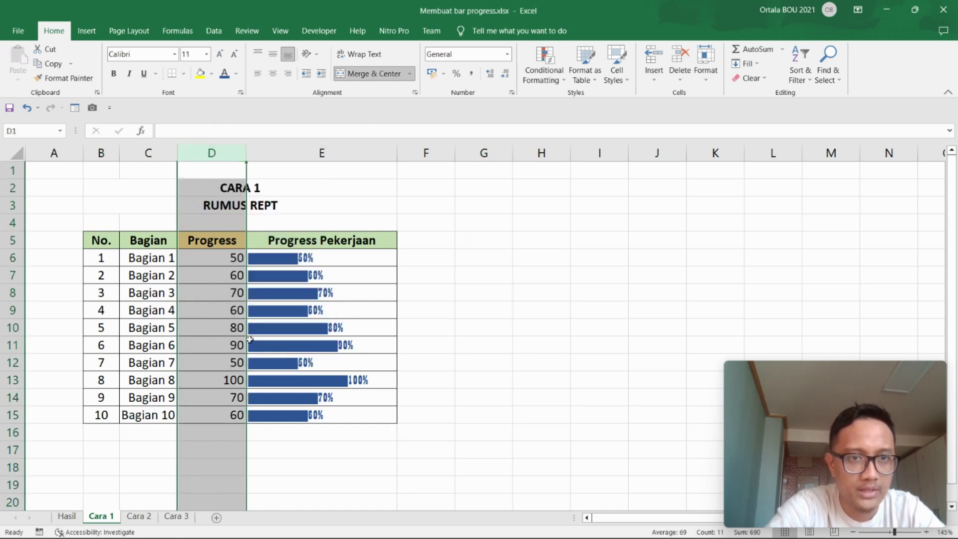
pyautogui.click(240, 257)
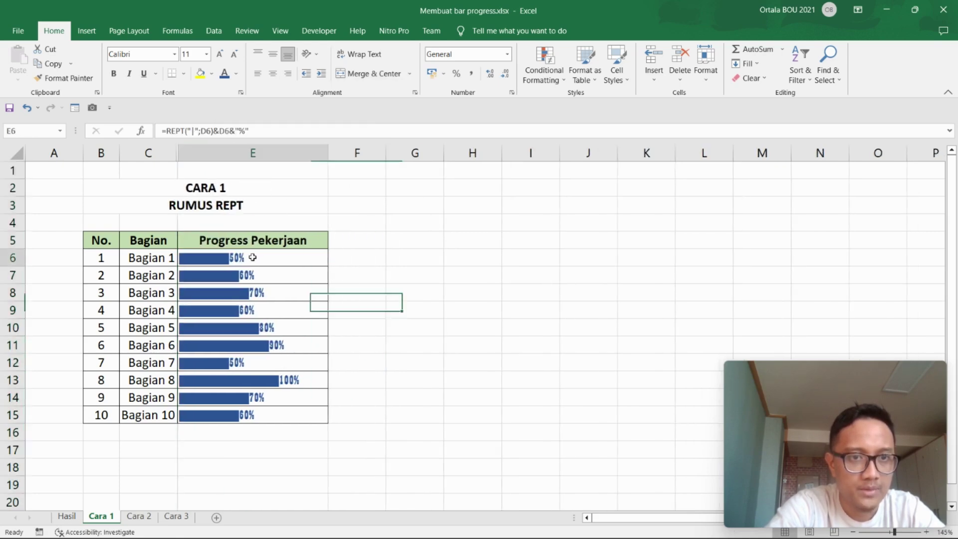
# Step: Glance at the Hasil sheet, then go to the Cara 2 sheet
pyautogui.click(75, 517)
pyautogui.click(99, 517)
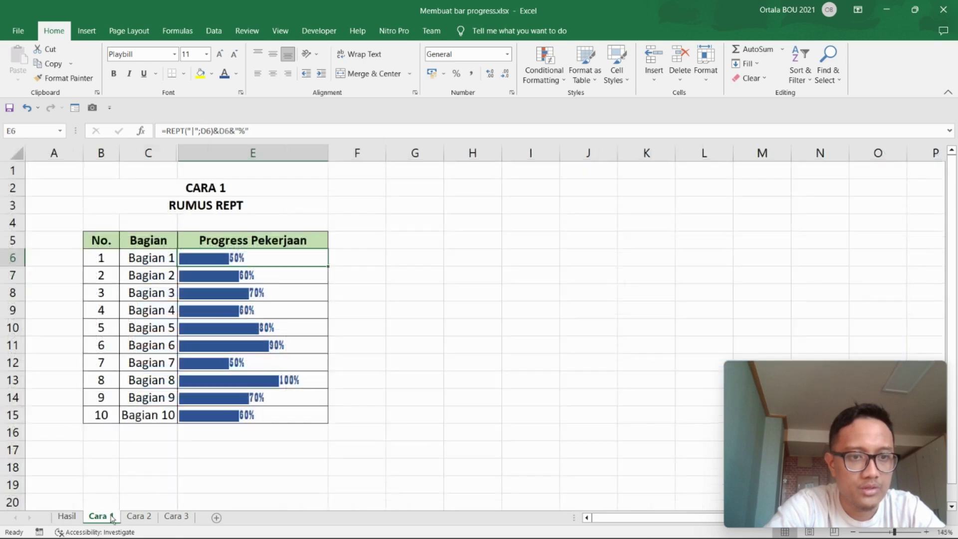
pyautogui.click(140, 517)
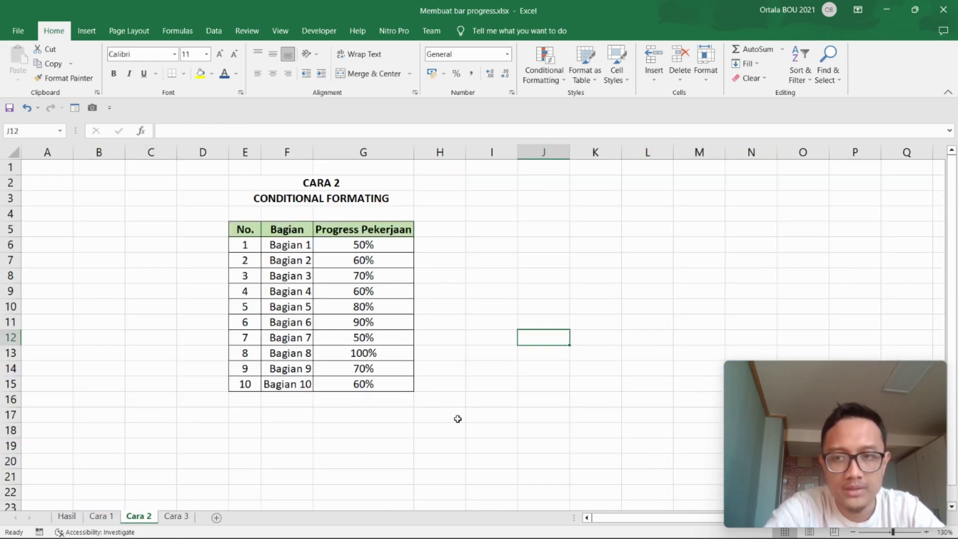
# Step: Give G6:G15 light blue solid-fill data bars and widen column G
pyautogui.click(504, 417)
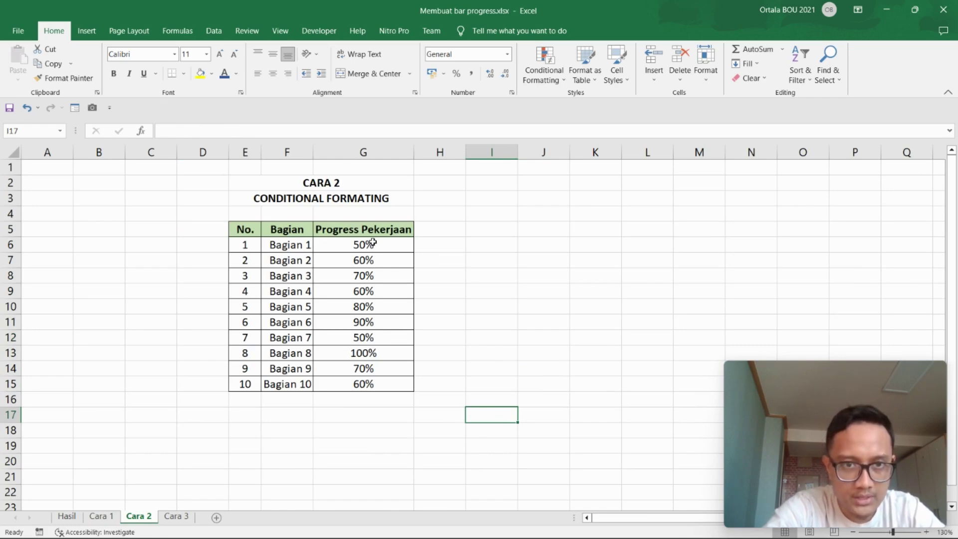
pyautogui.moveTo(372, 243); pyautogui.dragTo(373, 384)
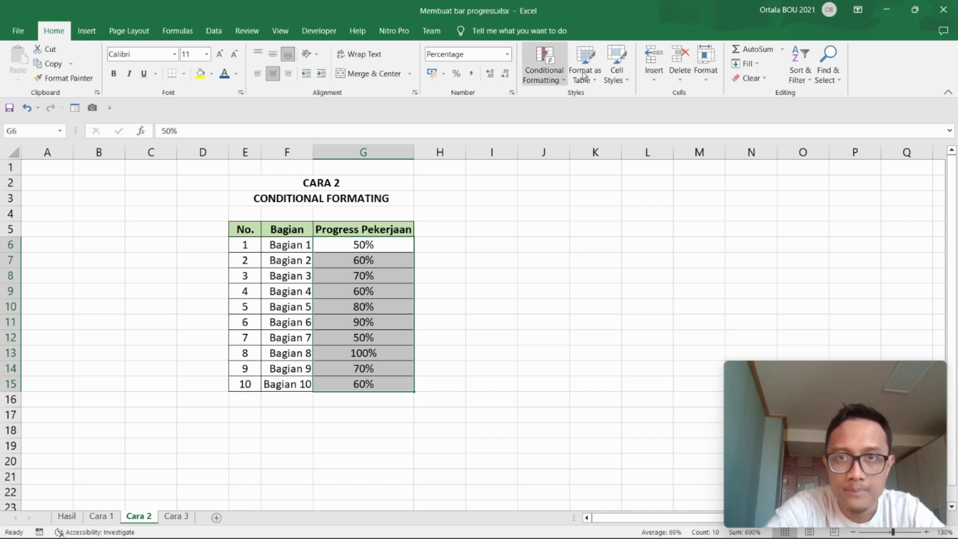
pyautogui.click(562, 81)
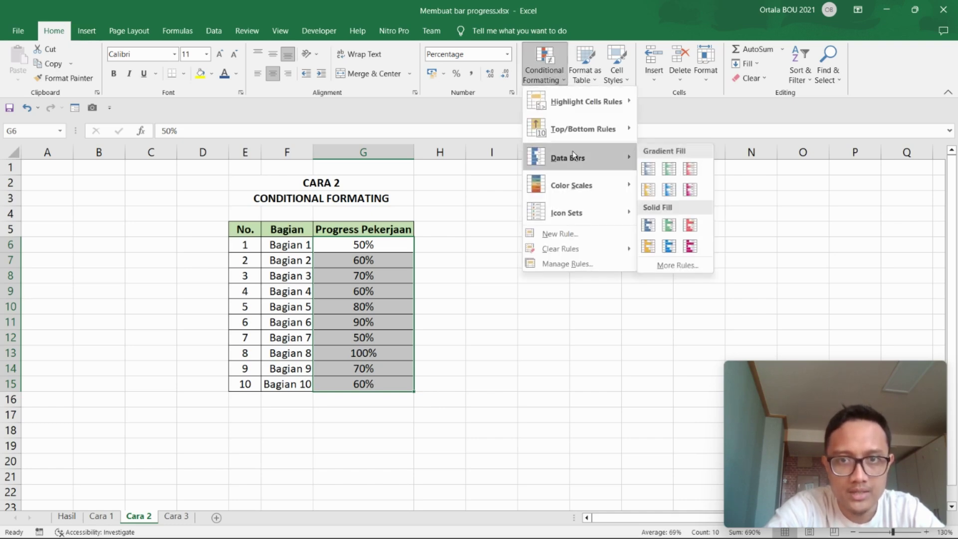
pyautogui.moveTo(567, 158)
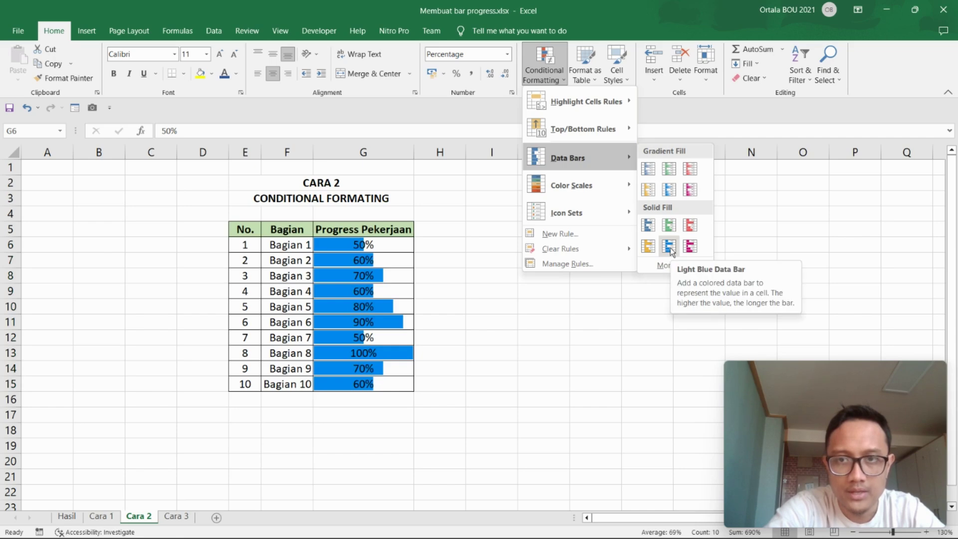
pyautogui.click(670, 246)
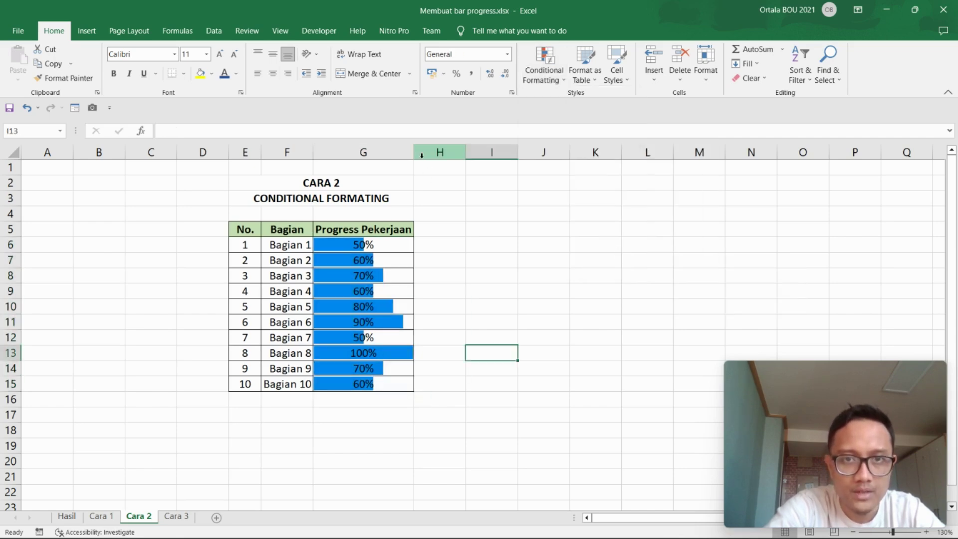
pyautogui.moveTo(414, 152); pyautogui.dragTo(442, 152)
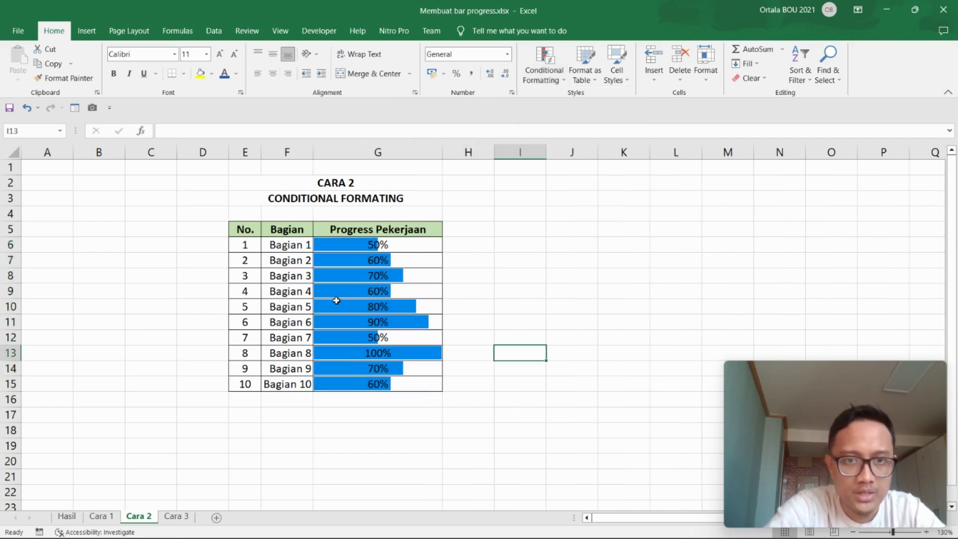
# Step: Left-align the percentages in G6:G15
pyautogui.moveTo(362, 245); pyautogui.dragTo(375, 384)
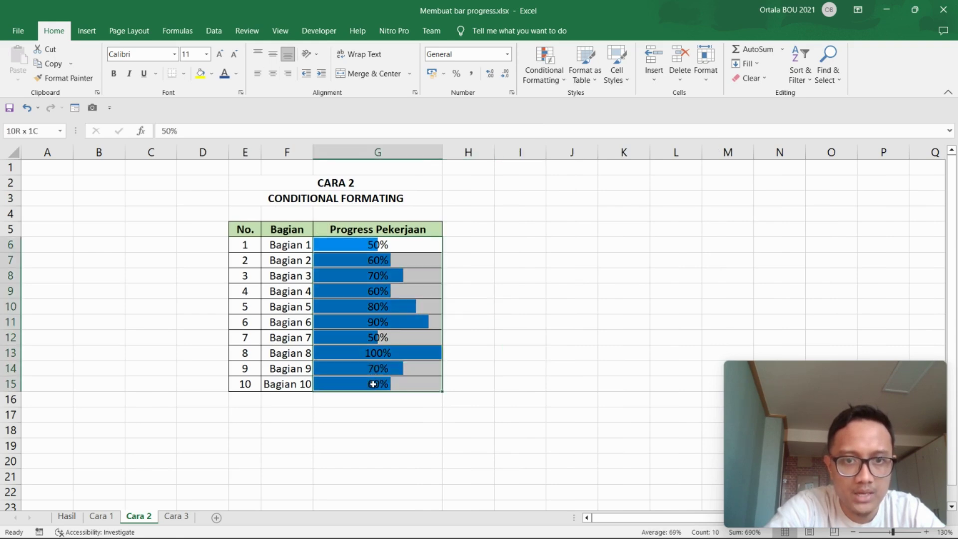
pyautogui.click(260, 74)
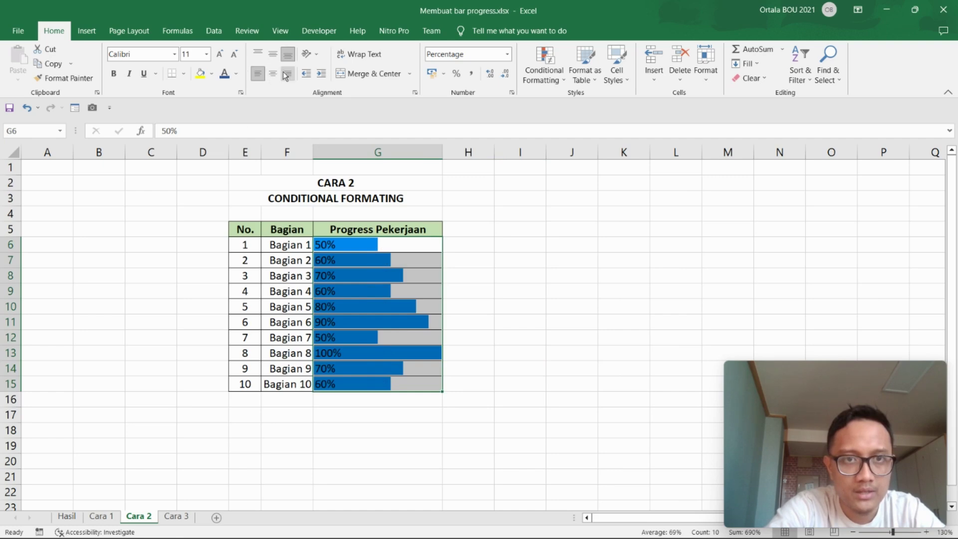
pyautogui.click(287, 75)
pyautogui.click(271, 73)
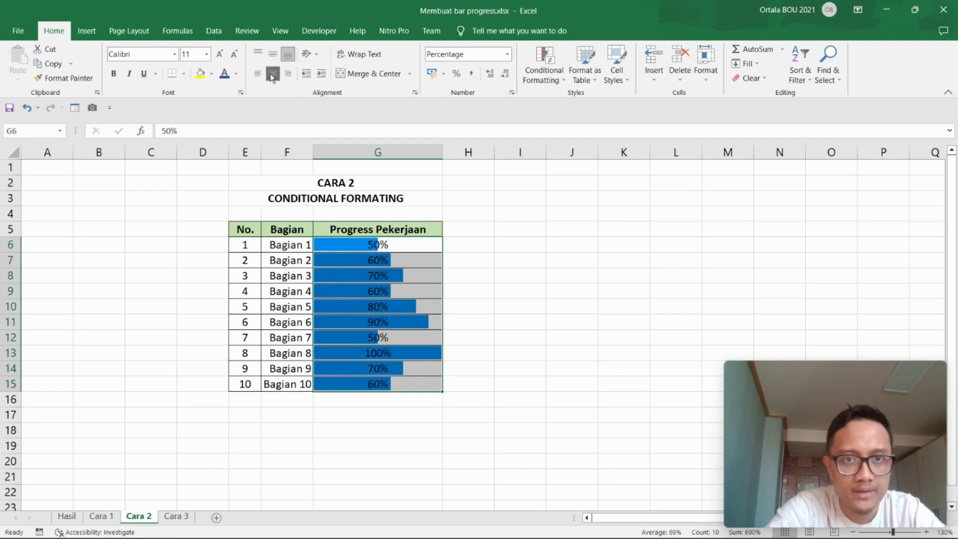
pyautogui.click(257, 75)
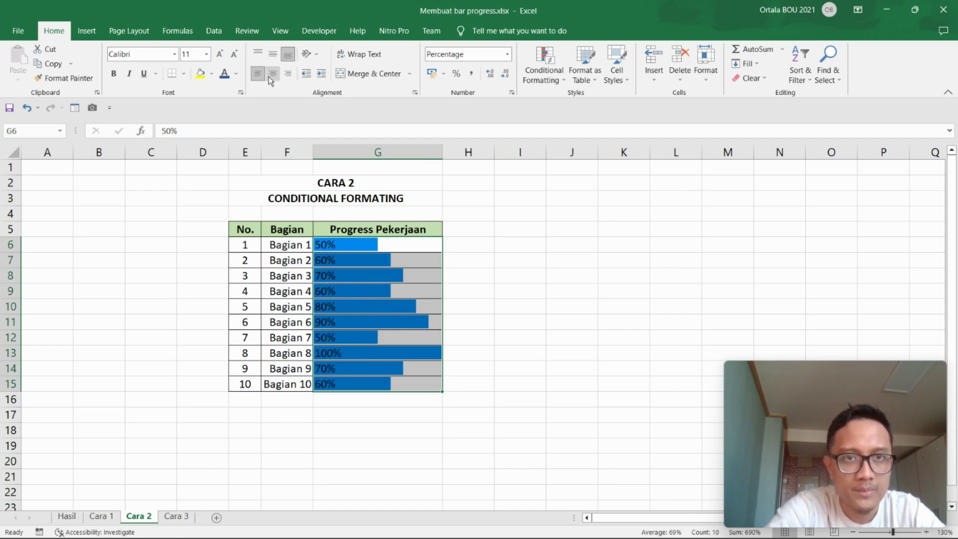
pyautogui.click(272, 75)
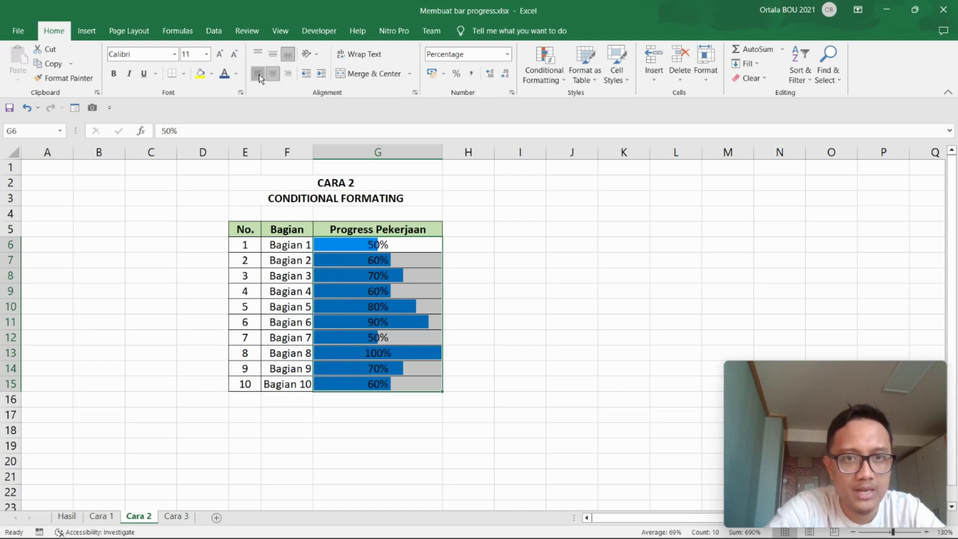
pyautogui.click(259, 74)
pyautogui.click(468, 291)
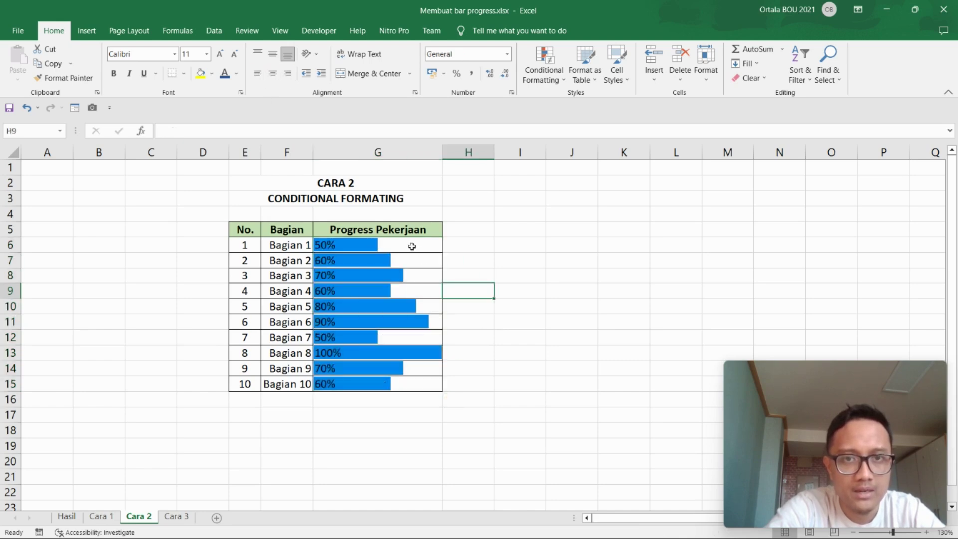
pyautogui.moveTo(413, 245); pyautogui.dragTo(413, 383)
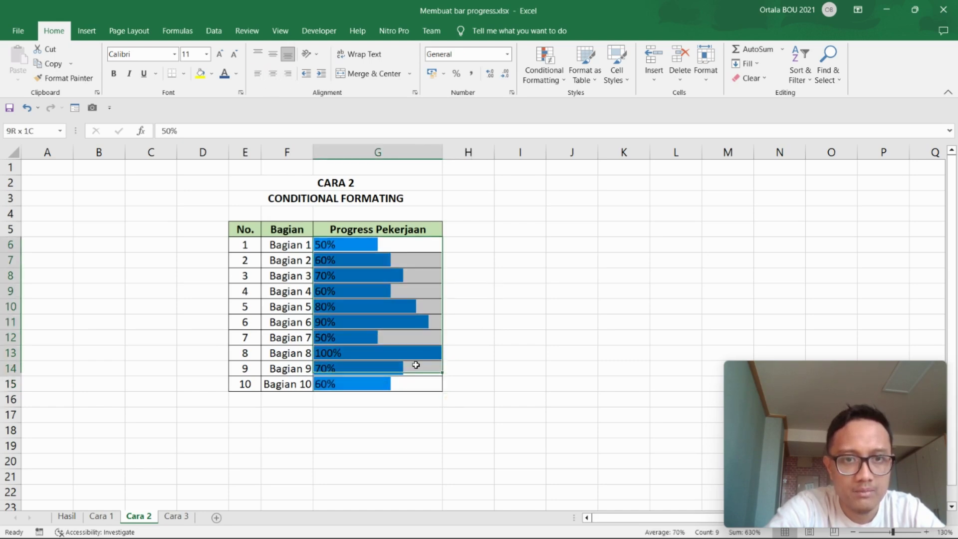
# Step: Add a data bar rule with Show Bar Only checked on G6:G15, then compare with Hasil
pyautogui.click(559, 84)
pyautogui.moveTo(567, 157)
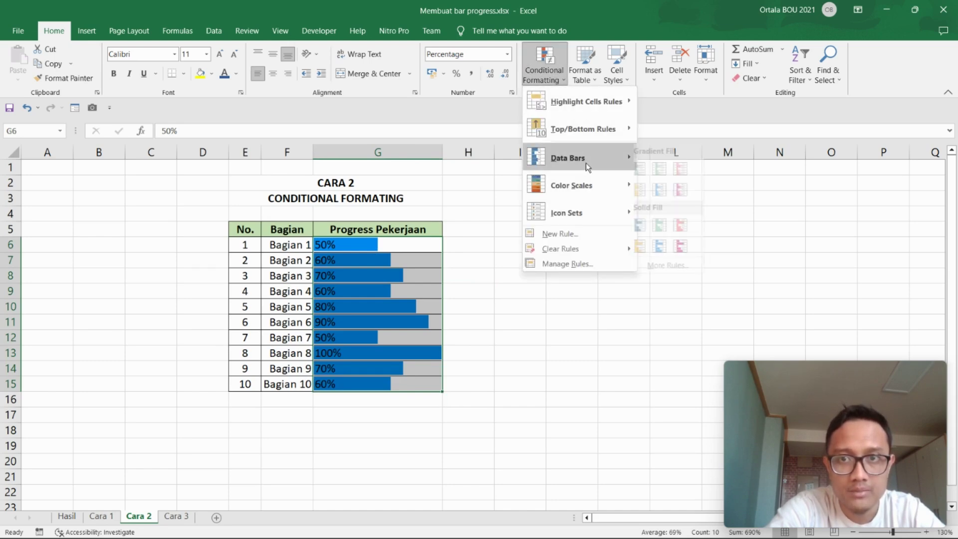
pyautogui.click(677, 264)
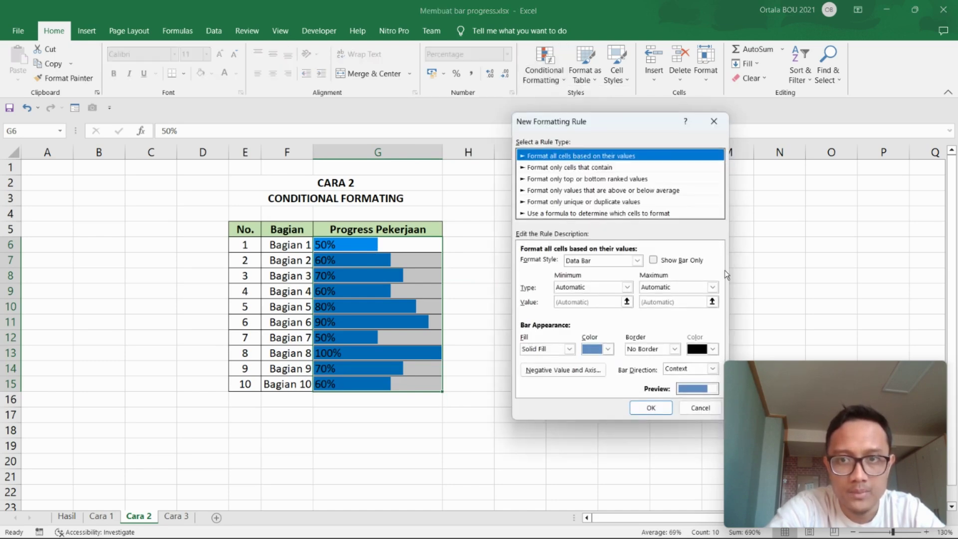
pyautogui.click(653, 260)
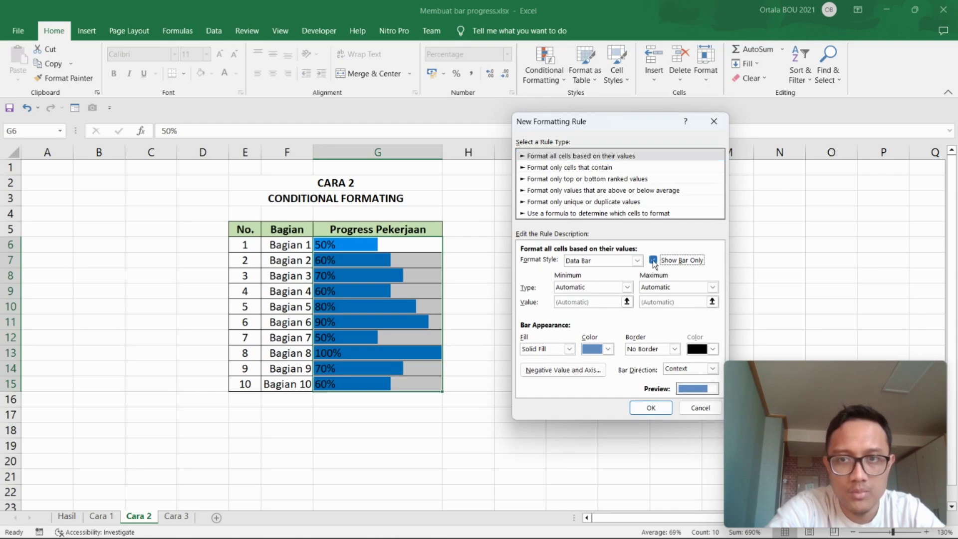
pyautogui.click(651, 408)
pyautogui.click(444, 277)
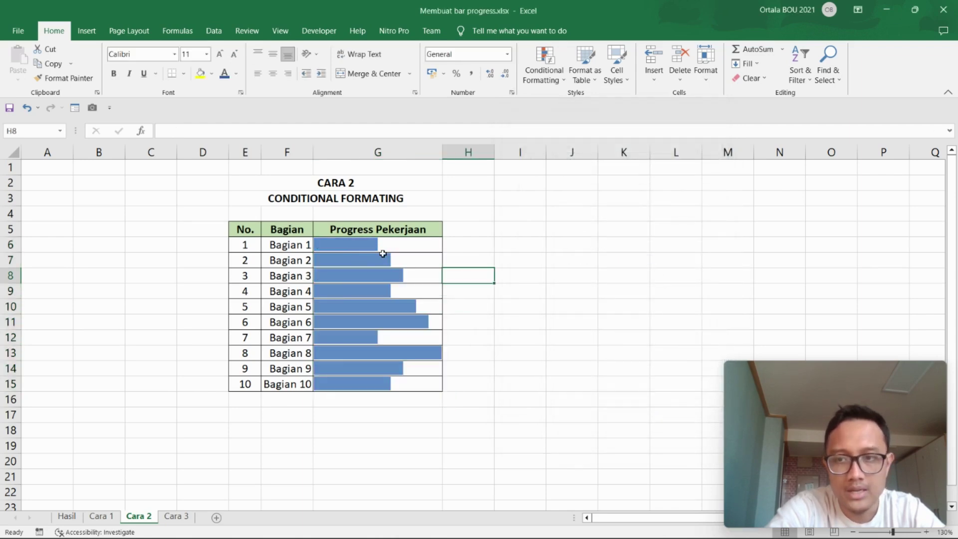
pyautogui.moveTo(404, 249); pyautogui.dragTo(402, 370)
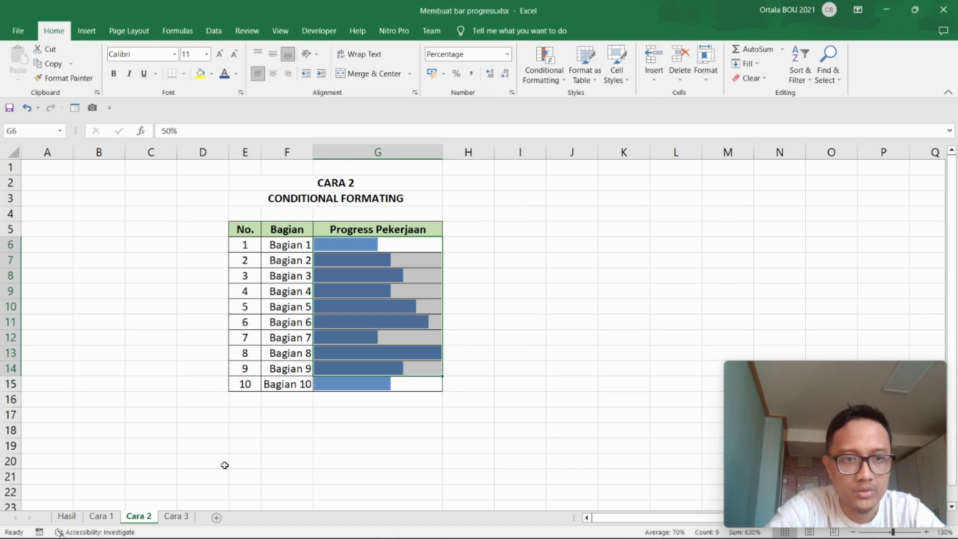
pyautogui.click(80, 519)
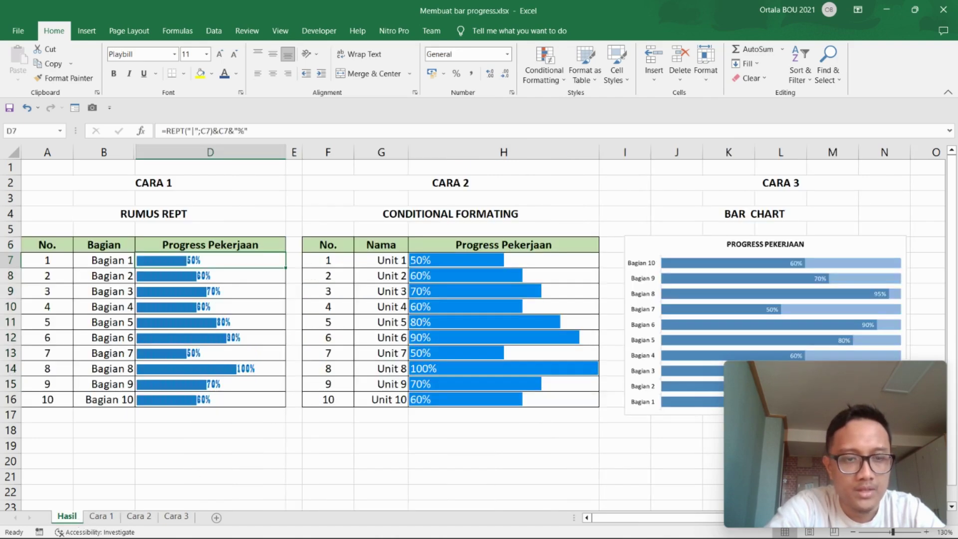
pyautogui.click(139, 517)
# Step: Uncheck Show Bar Only in the G6:G15 data bar rule so percentages reappear
pyautogui.click(518, 368)
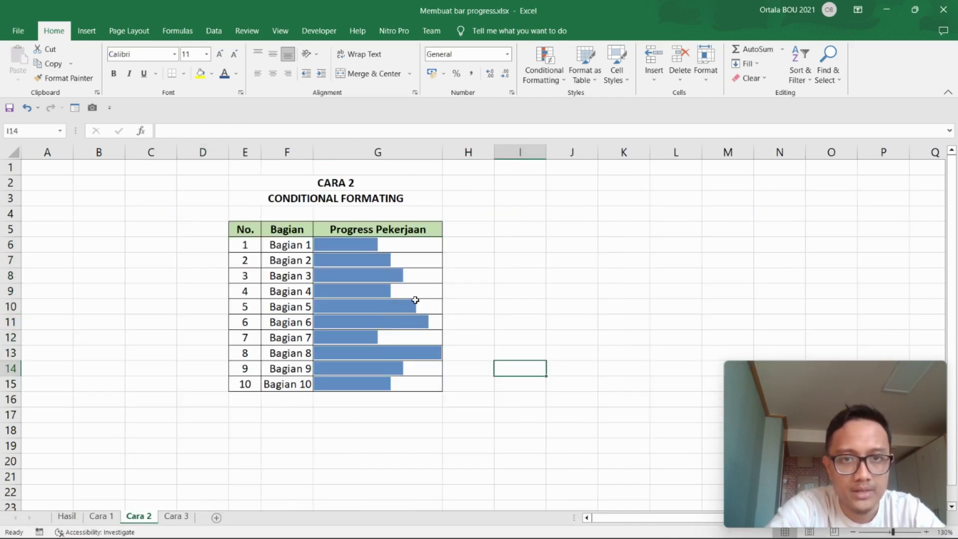
pyautogui.moveTo(415, 243); pyautogui.dragTo(397, 384)
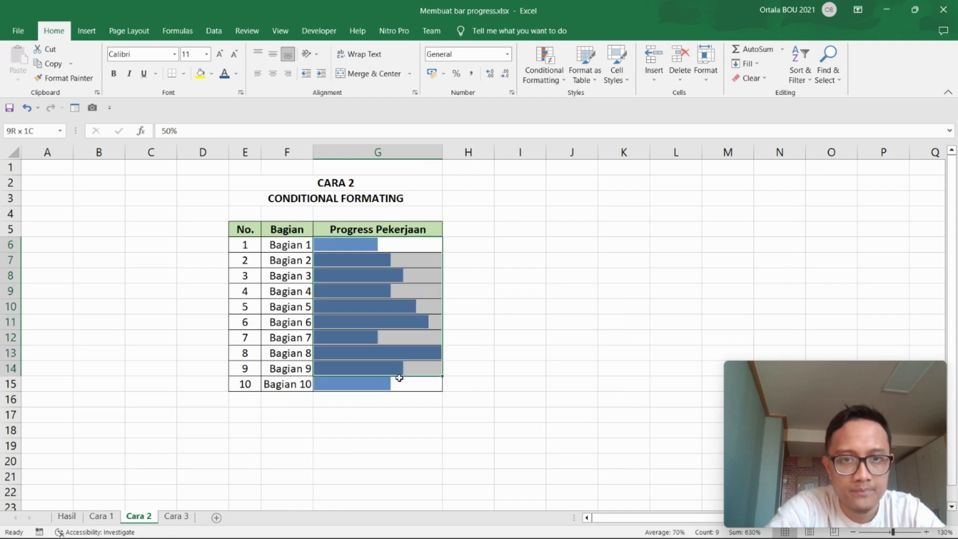
pyautogui.click(565, 84)
pyautogui.moveTo(576, 158)
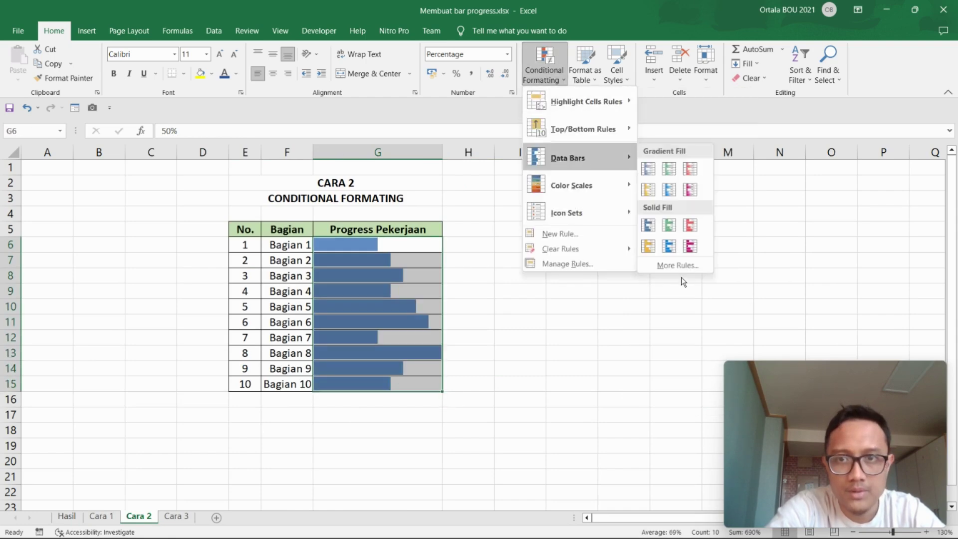
pyautogui.click(678, 268)
pyautogui.click(653, 261)
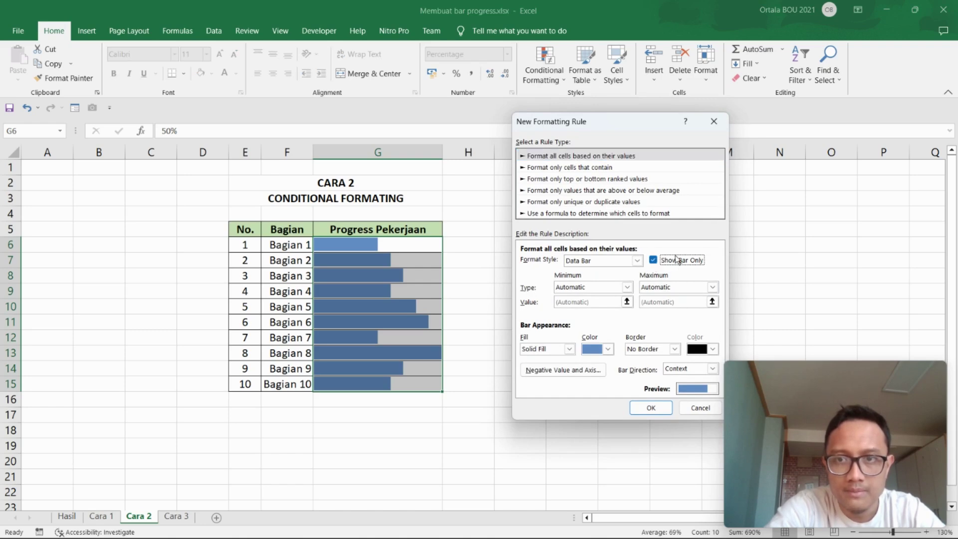
pyautogui.click(653, 406)
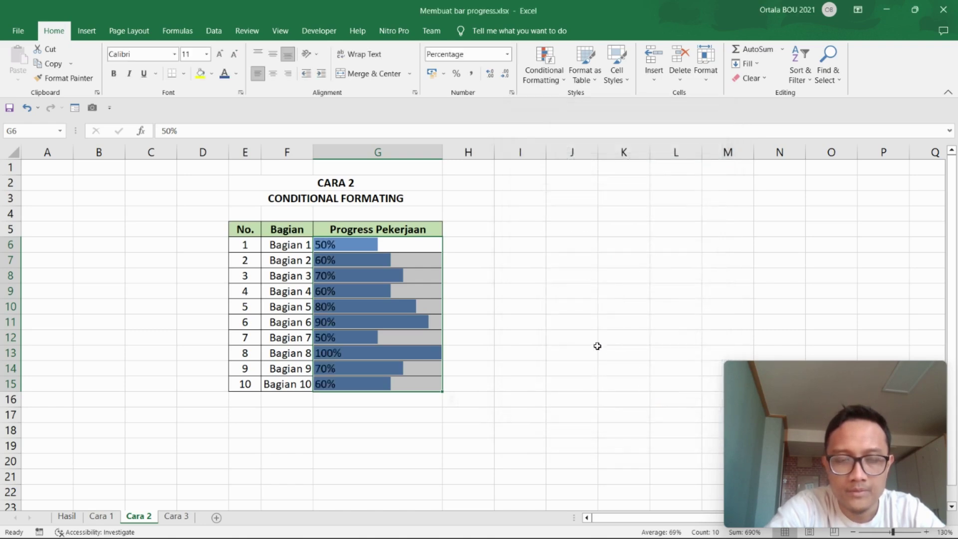
pyautogui.moveTo(602, 349); pyautogui.dragTo(569, 338)
pyautogui.moveTo(353, 245); pyautogui.dragTo(310, 399)
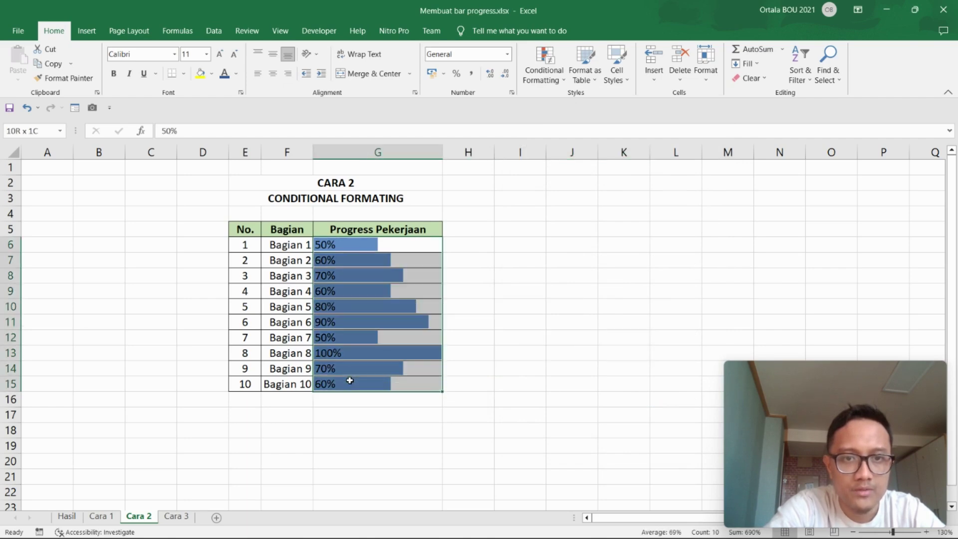
# Step: Make the G6:G15 percentage text white, then go to the Cara 3 sheet
pyautogui.moveTo(357, 245); pyautogui.dragTo(343, 383)
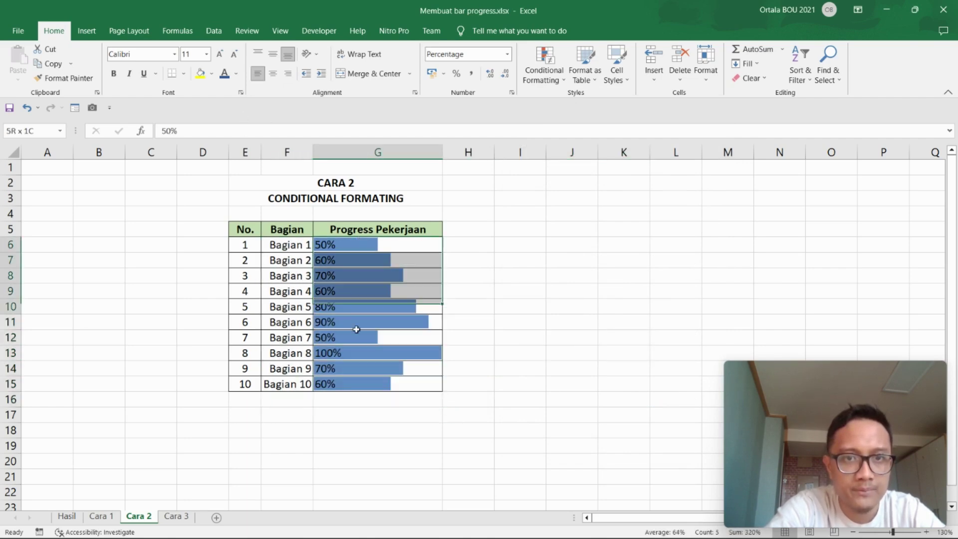
pyautogui.click(237, 75)
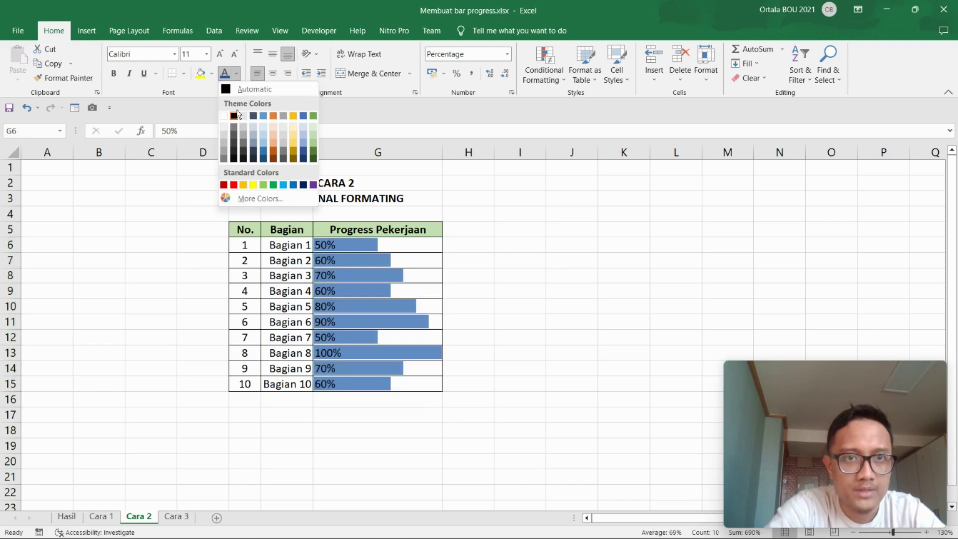
pyautogui.click(224, 117)
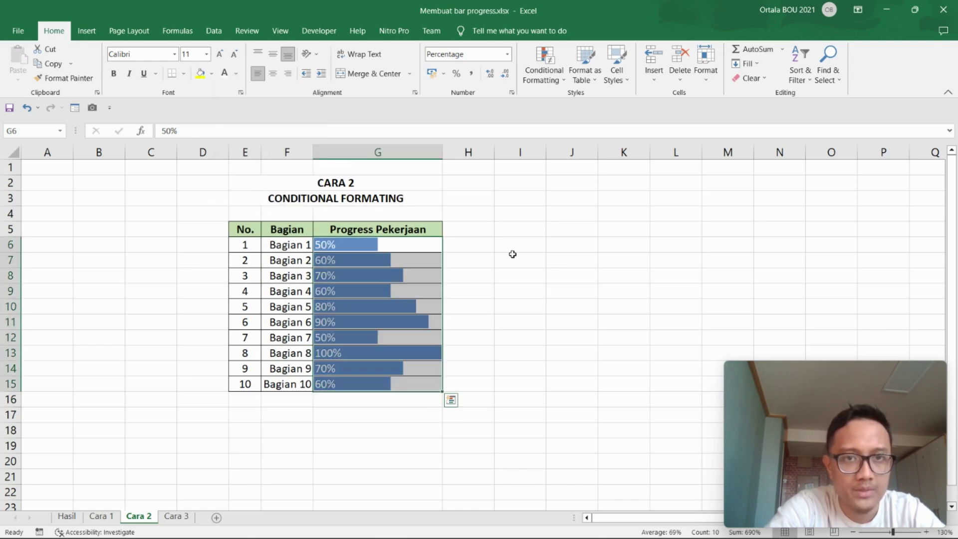
pyautogui.click(545, 278)
pyautogui.click(569, 337)
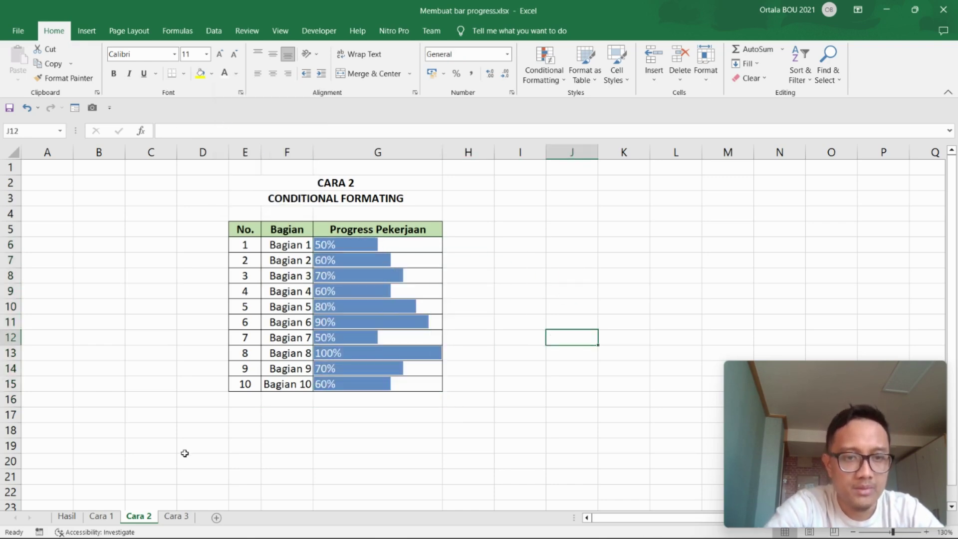
pyautogui.click(186, 521)
pyautogui.moveTo(425, 319); pyautogui.dragTo(420, 306)
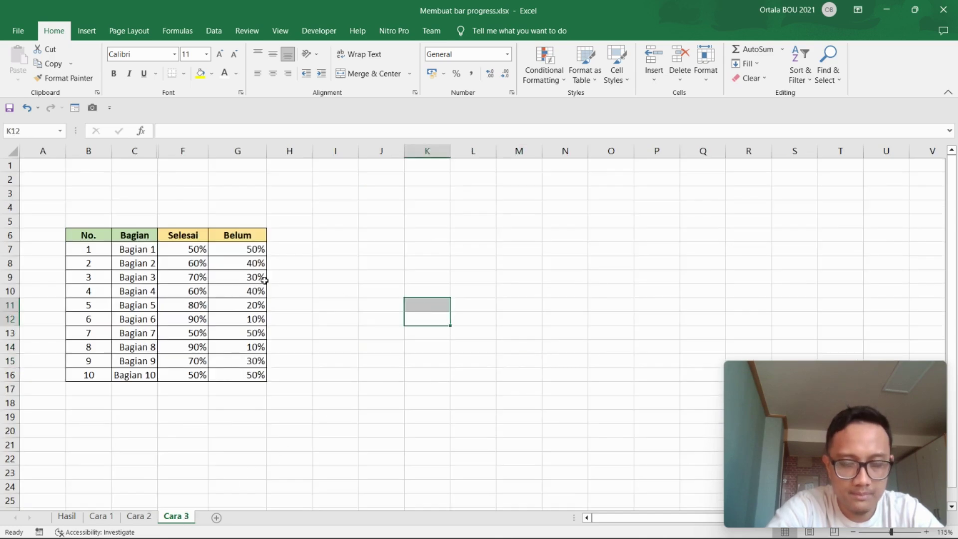
# Step: Check the Selesai formula in F11, then select C6:G16 including the headers
pyautogui.click(333, 265)
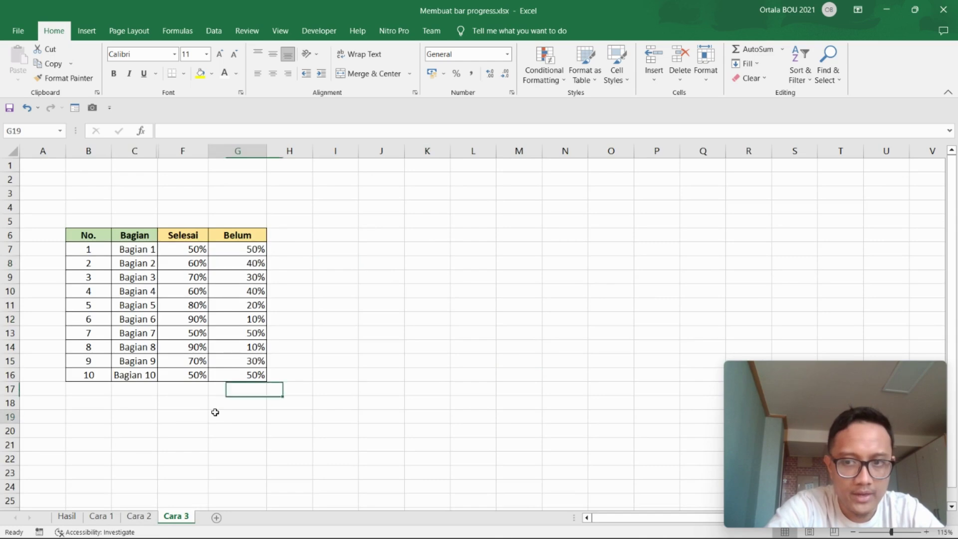
pyautogui.click(244, 150)
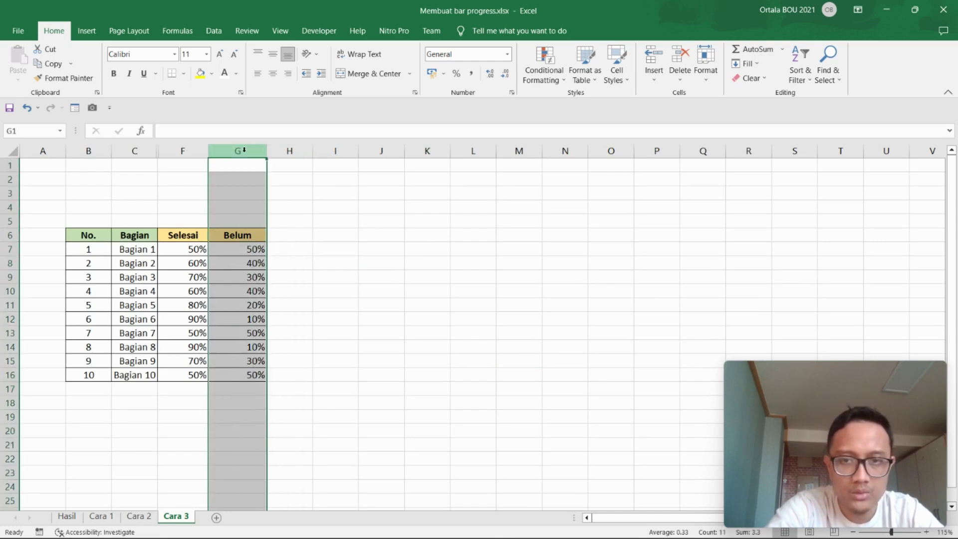
pyautogui.click(139, 517)
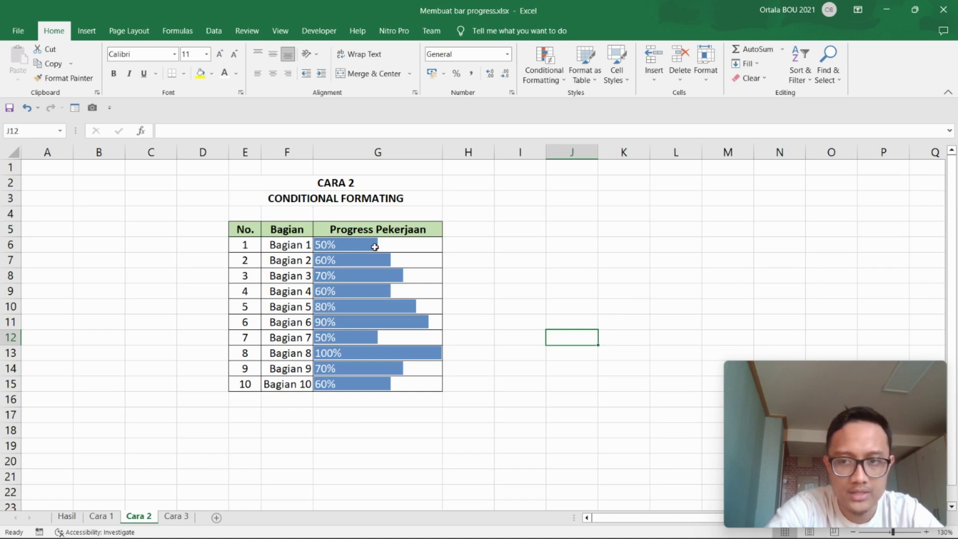
pyautogui.click(176, 516)
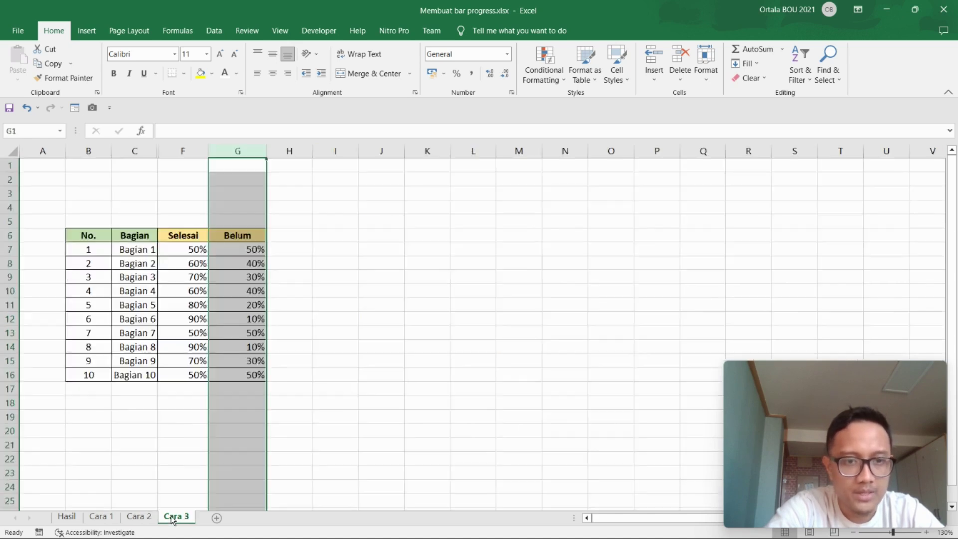
pyautogui.click(360, 301)
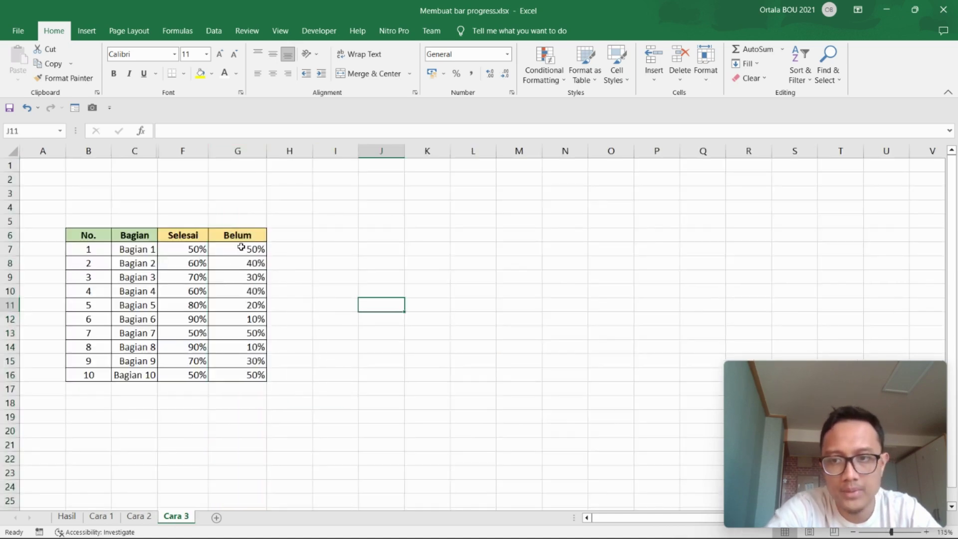
pyautogui.click(318, 291)
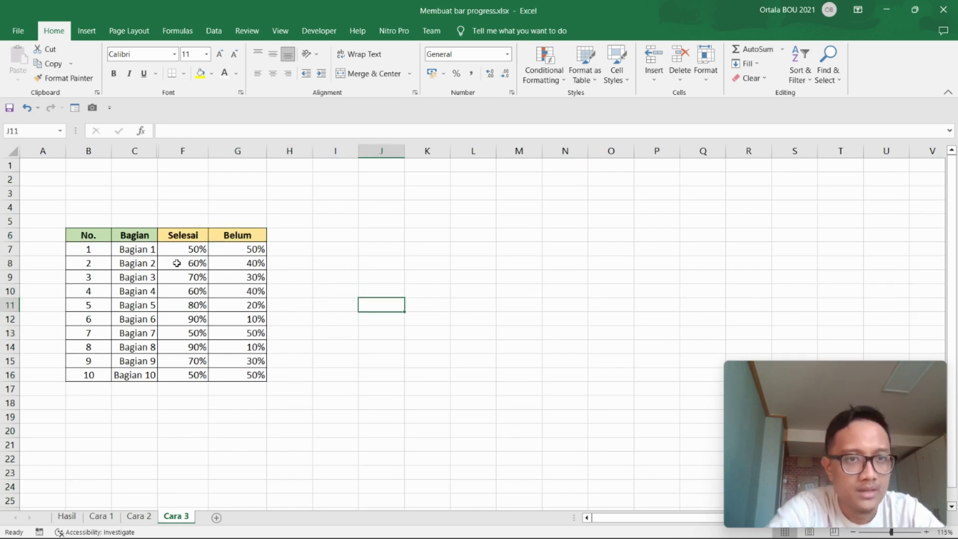
pyautogui.click(205, 301)
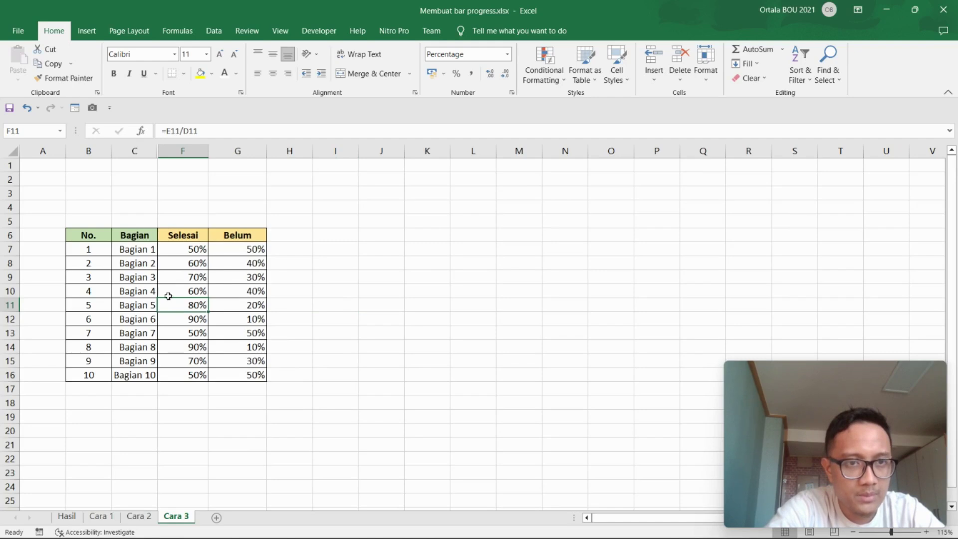
pyautogui.click(268, 293)
pyautogui.moveTo(134, 235); pyautogui.dragTo(252, 374)
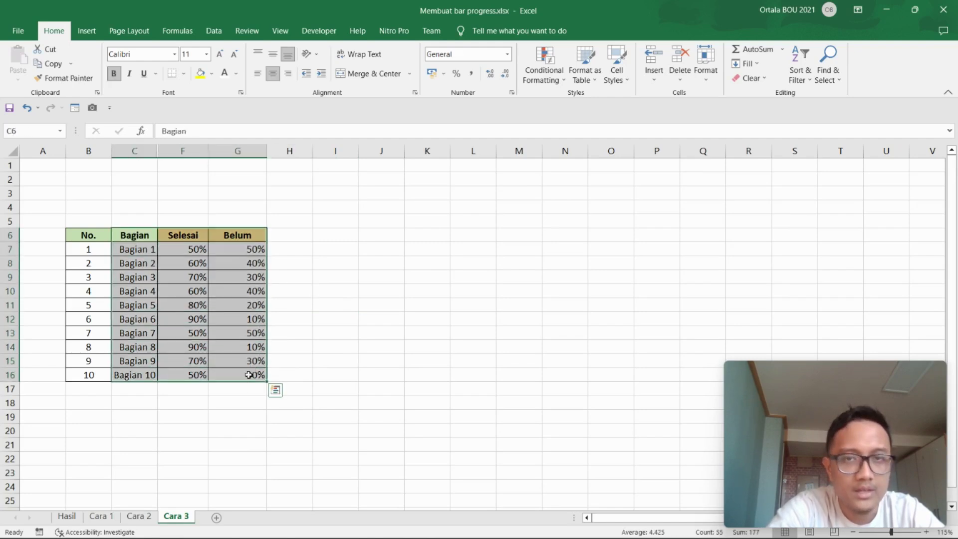
# Step: Insert a 2-D Stacked Bar chart of Selesai and Belum for Bagian 1–10
pyautogui.click(87, 31)
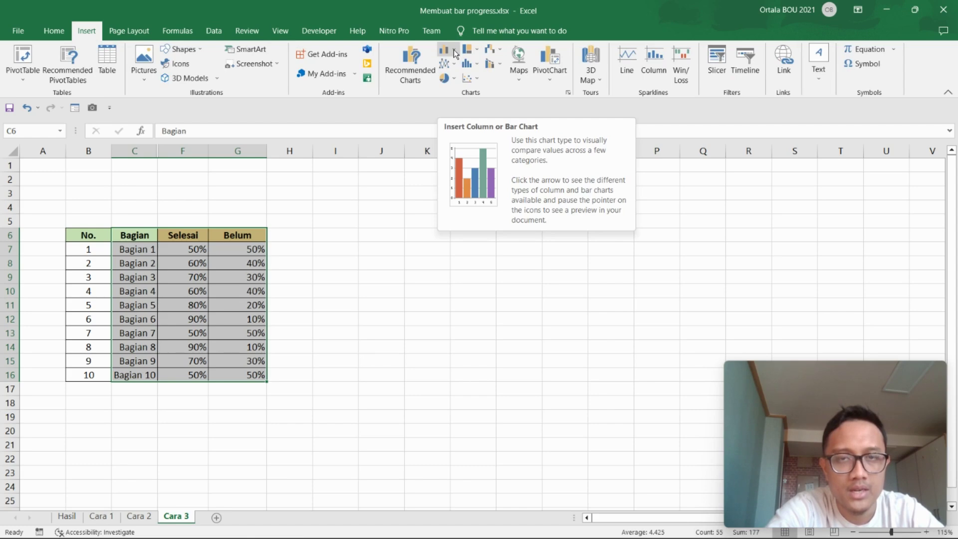
pyautogui.click(453, 50)
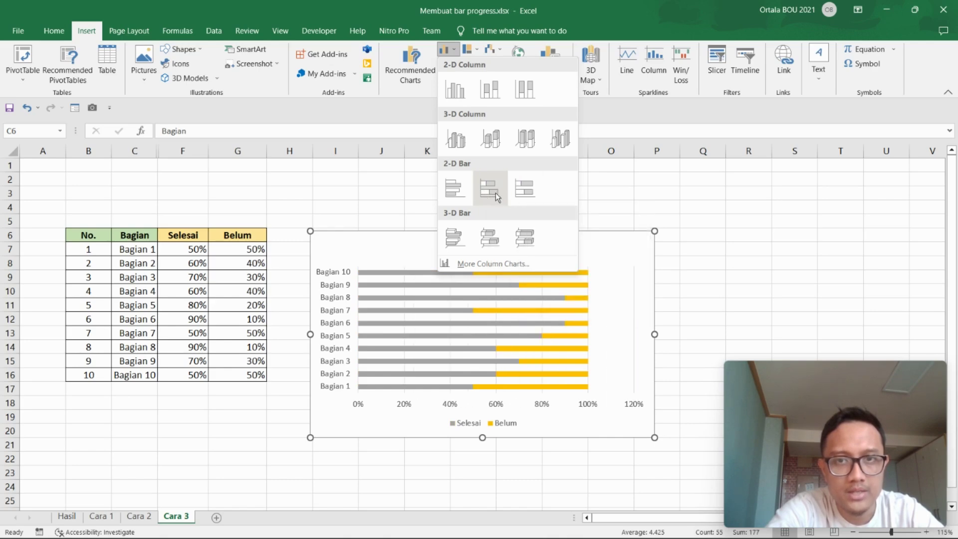
pyautogui.click(495, 192)
# Step: Move the chart up and left beside the table and enlarge it toward the bottom-right
pyautogui.click(723, 278)
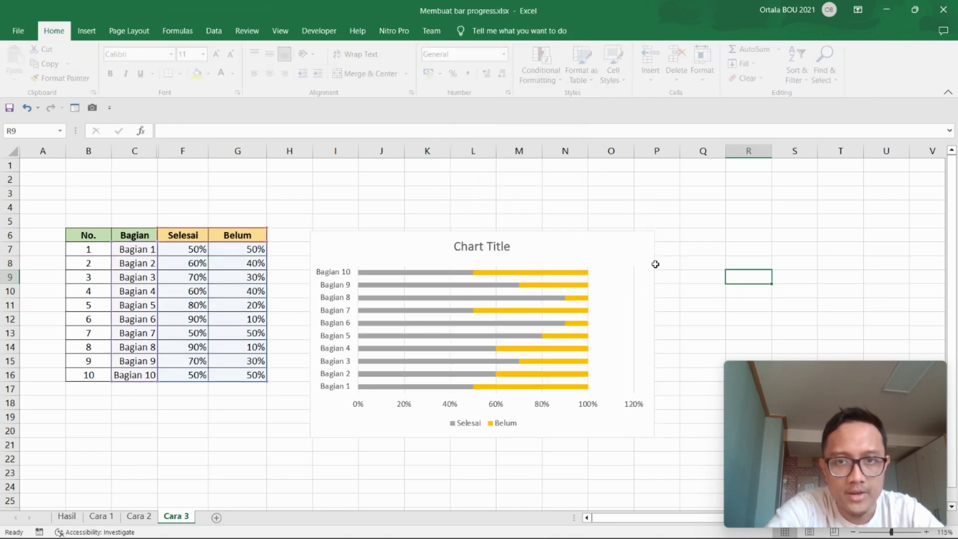
pyautogui.moveTo(586, 248); pyautogui.dragTo(560, 212)
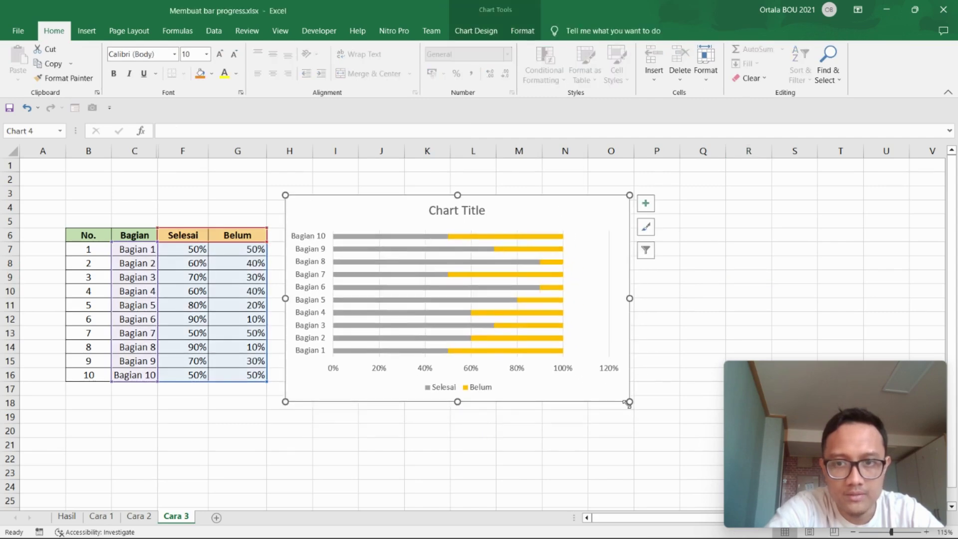
pyautogui.moveTo(630, 402); pyautogui.dragTo(661, 436)
pyautogui.click(746, 304)
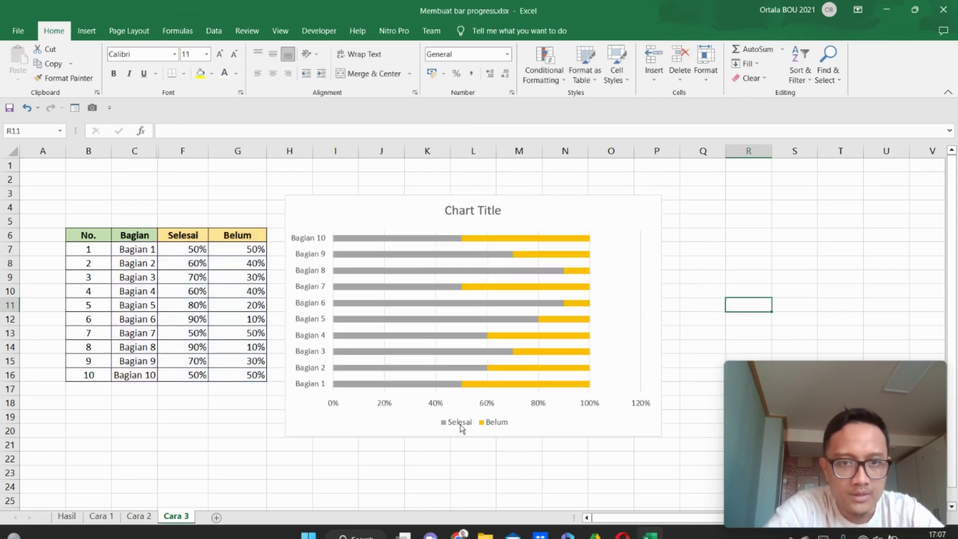
# Step: Delete the chart's horizontal percentage axis and its Selesai/Belum legend
pyautogui.click(477, 406)
pyautogui.click(489, 406)
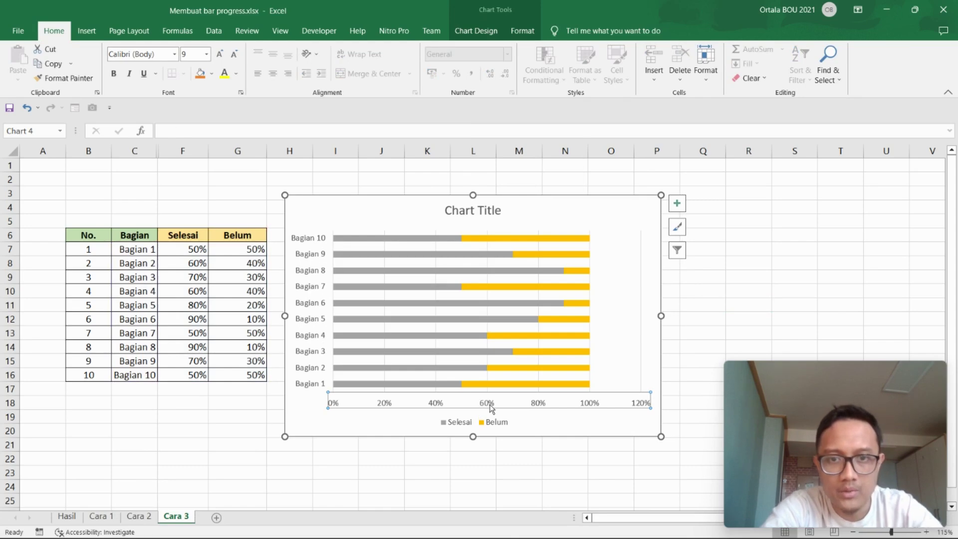
pyautogui.press('Delete')
pyautogui.click(492, 422)
pyautogui.click(493, 423)
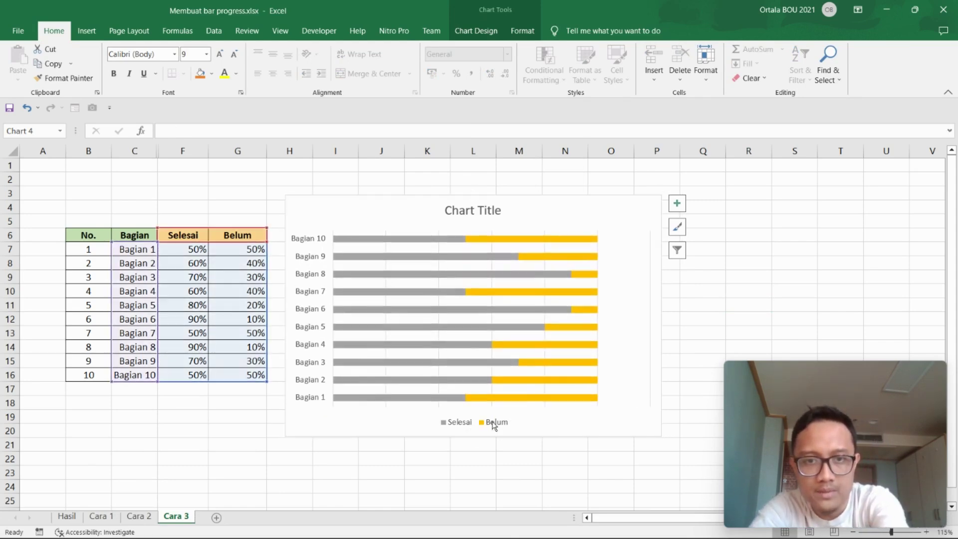
pyautogui.press('Delete')
pyautogui.click(702, 263)
pyautogui.click(627, 269)
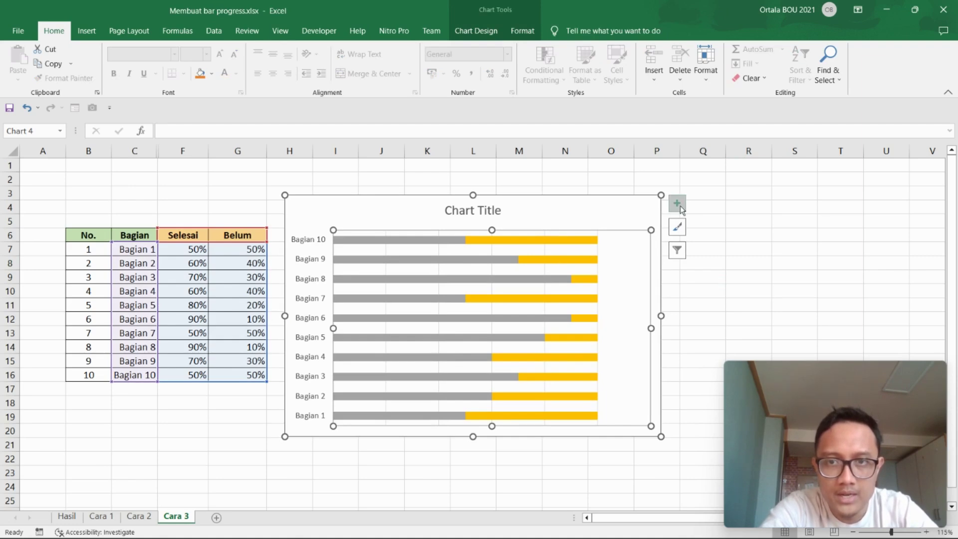
# Step: Turn on percentage data labels for all the chart's bars
pyautogui.click(677, 206)
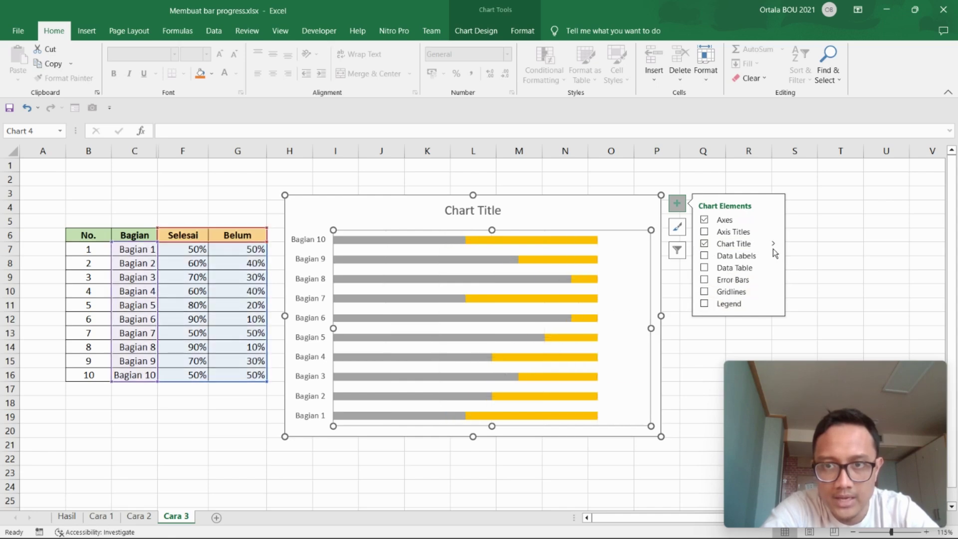
pyautogui.click(705, 259)
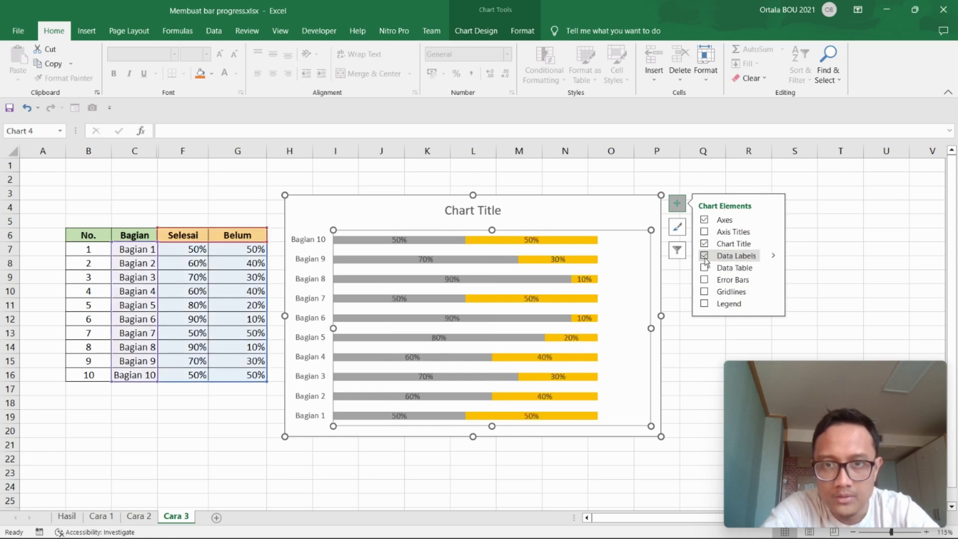
pyautogui.click(775, 258)
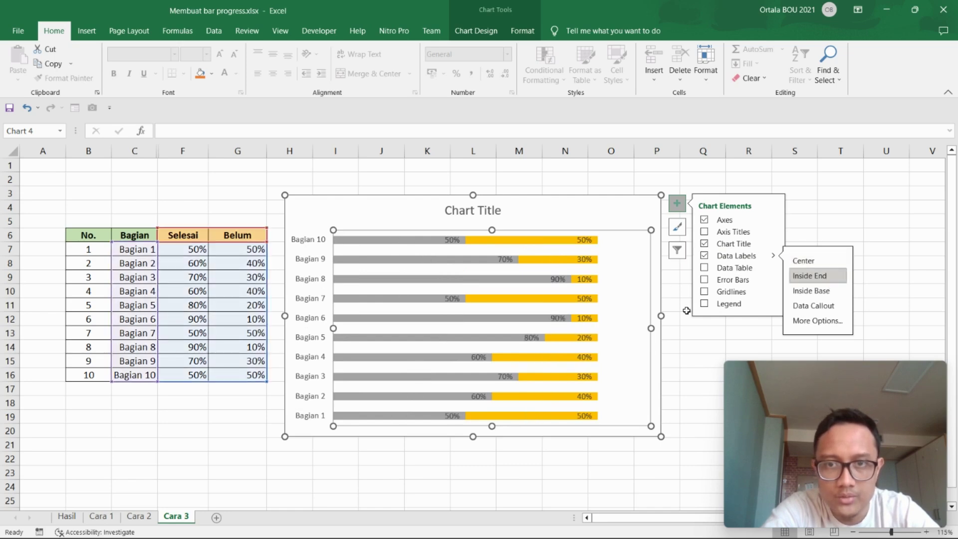
pyautogui.click(689, 328)
# Step: Delete the Belum data labels and colour the Selesai percentage labels yellow
pyautogui.click(586, 242)
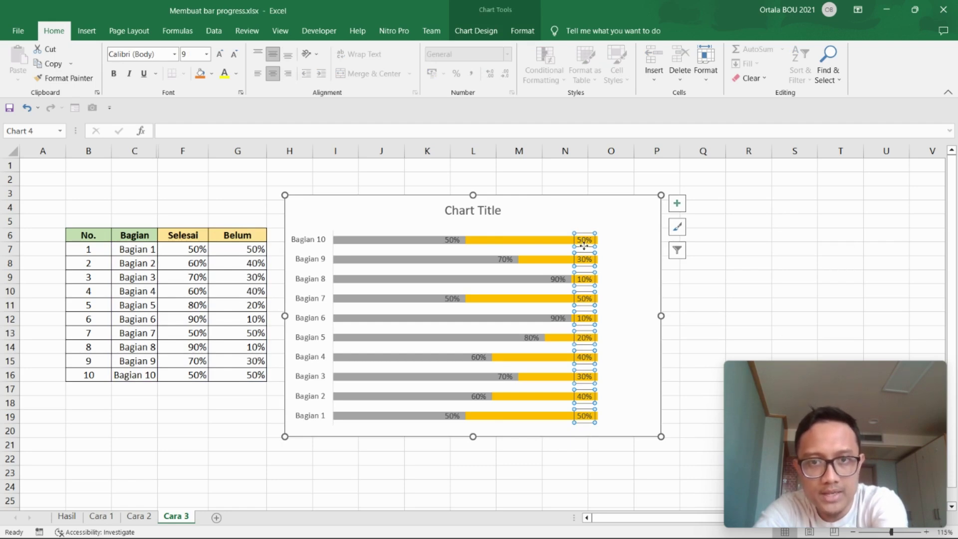
pyautogui.press('Delete')
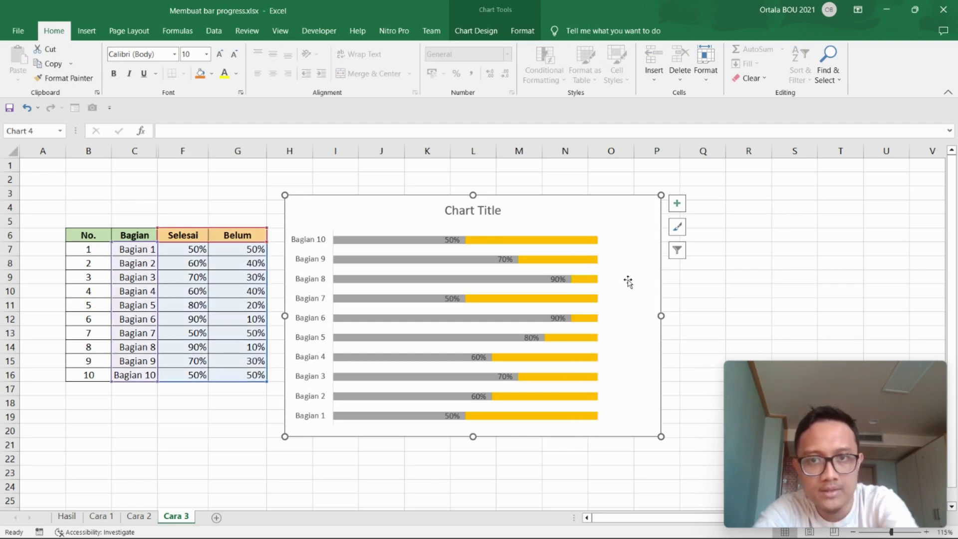
pyautogui.click(701, 291)
pyautogui.click(451, 239)
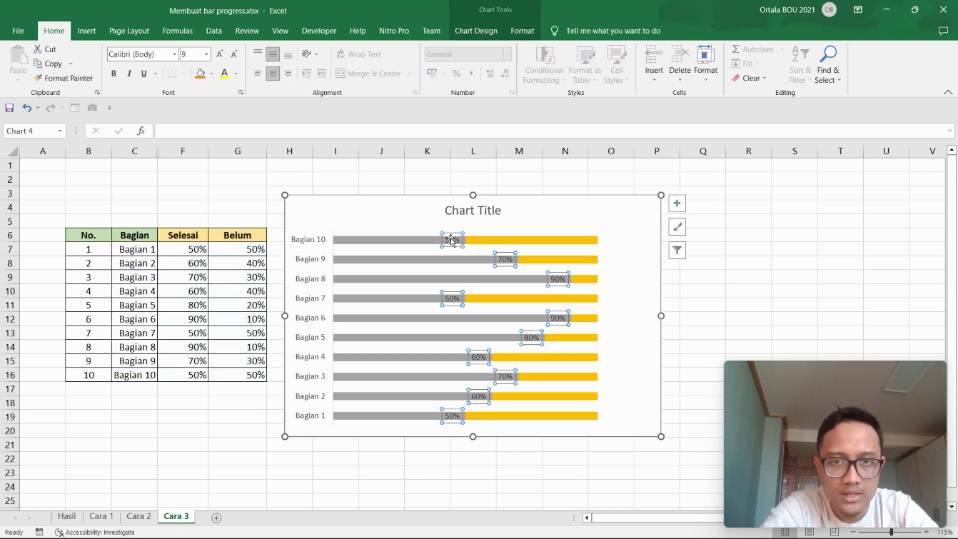
pyautogui.click(225, 75)
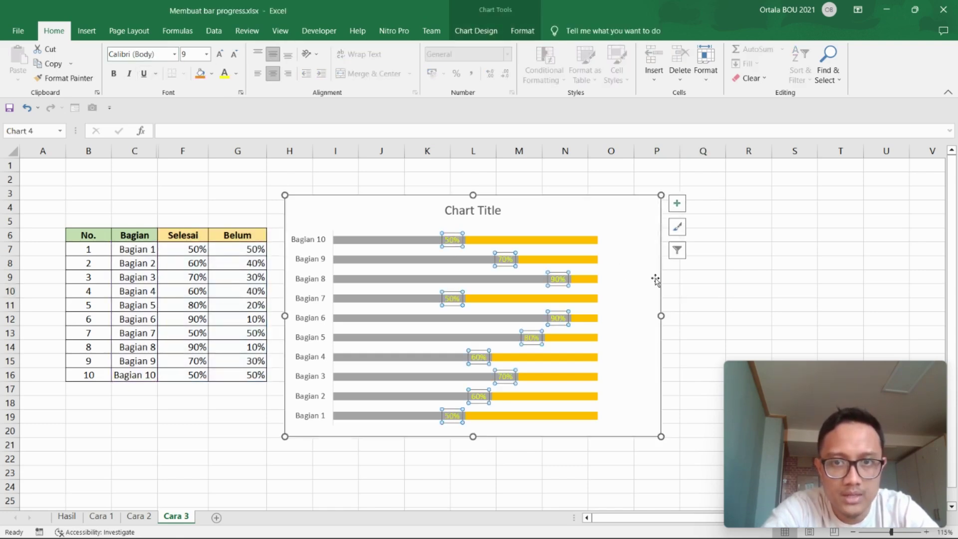
pyautogui.press('Escape')
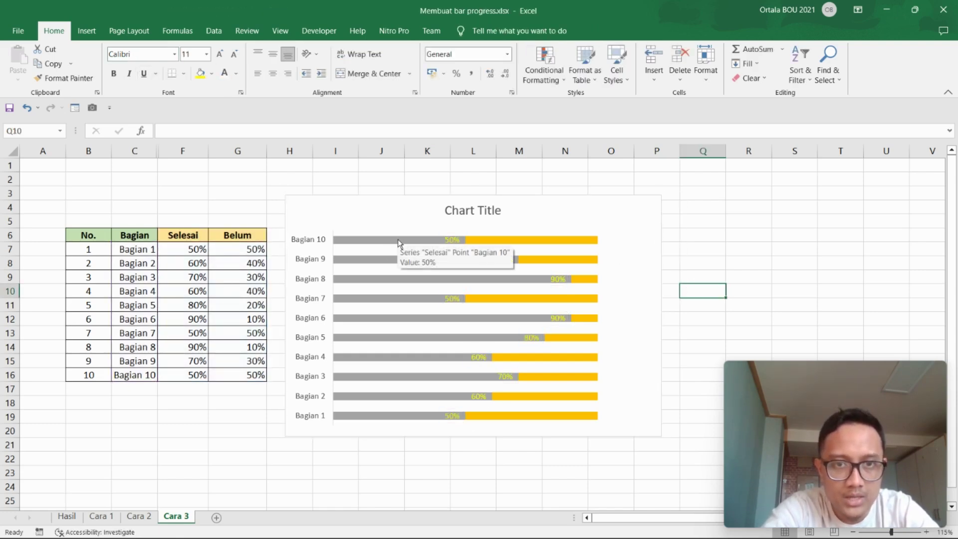
pyautogui.click(397, 238)
# Step: Fill the Selesai bars with solid blue via Format Data Series
pyautogui.doubleClick(398, 240)
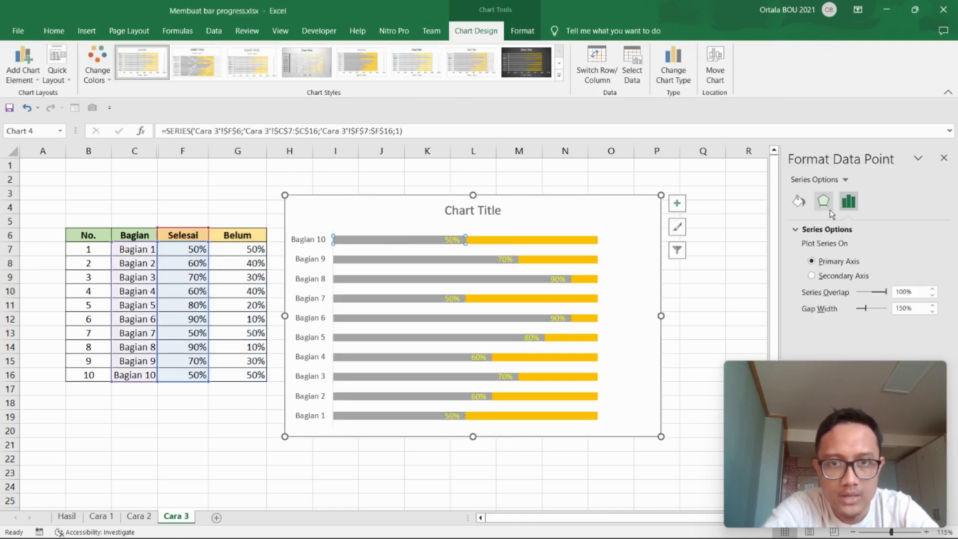
pyautogui.click(568, 208)
pyautogui.click(409, 240)
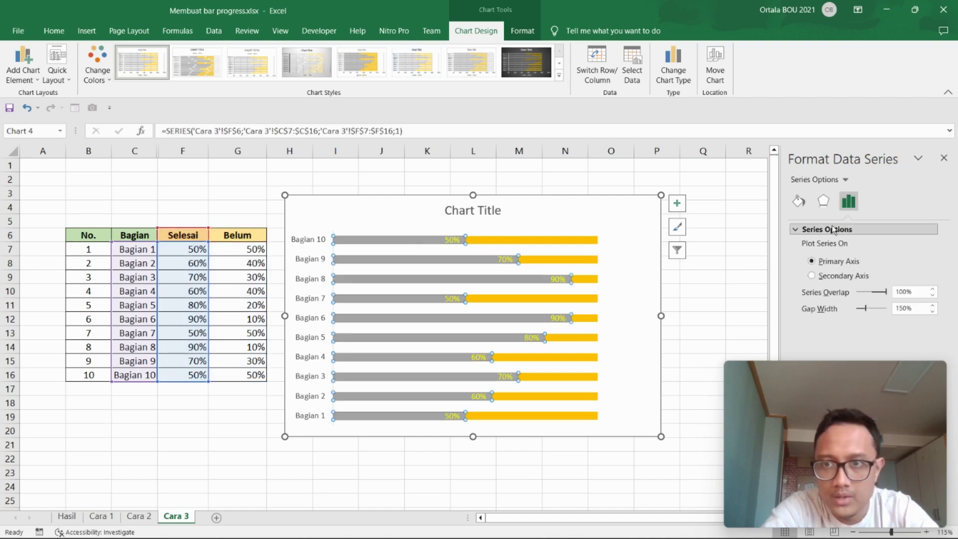
pyautogui.click(850, 365)
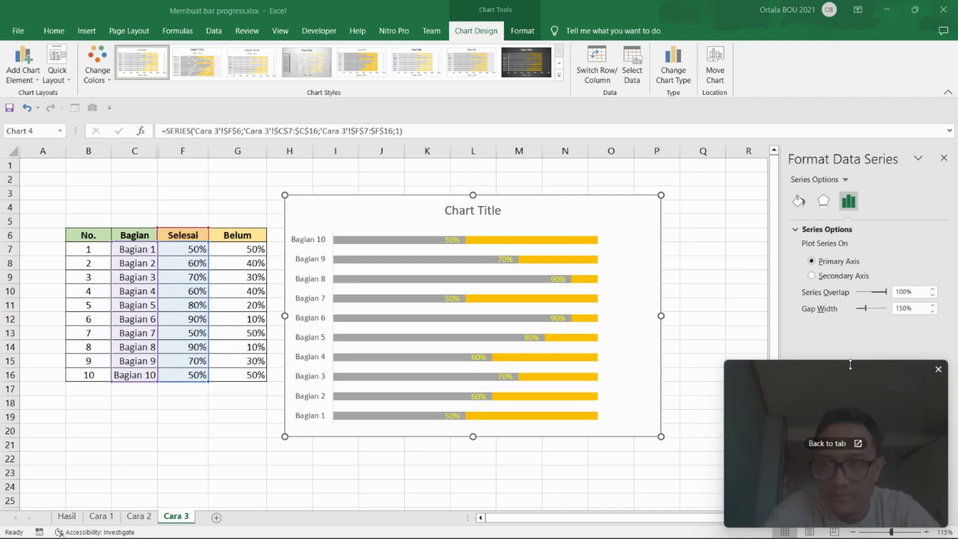
pyautogui.click(793, 202)
pyautogui.click(798, 202)
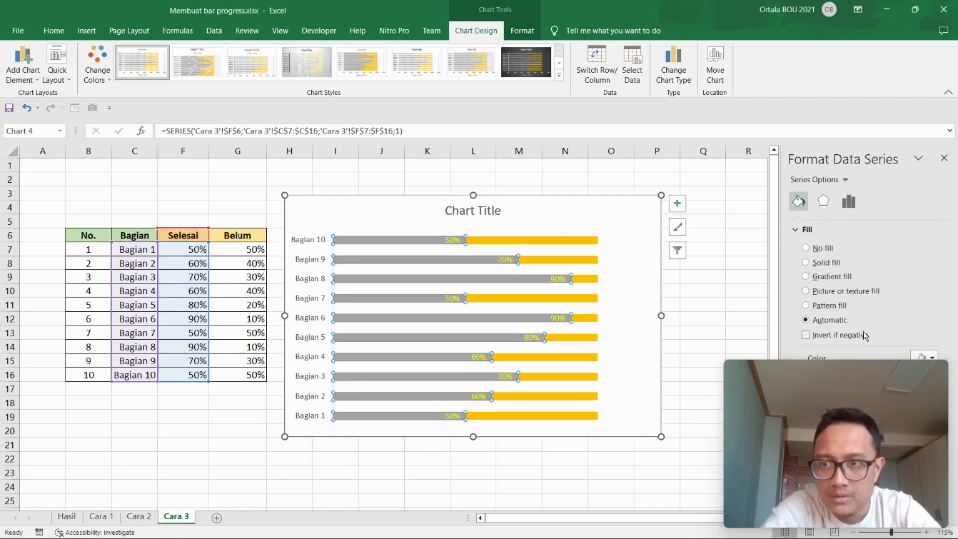
pyautogui.moveTo(814, 362); pyautogui.dragTo(815, 408)
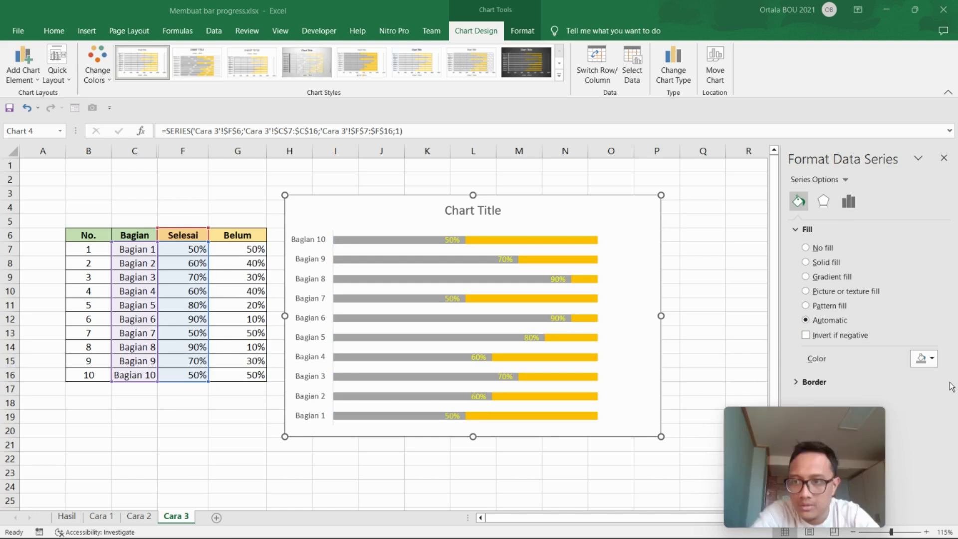
pyautogui.moveTo(804, 465)
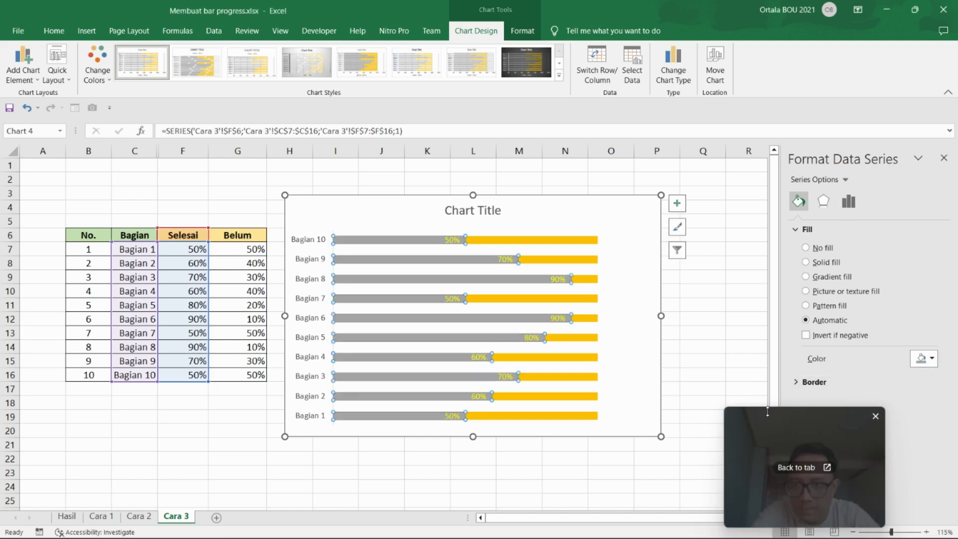
pyautogui.click(780, 407)
pyautogui.moveTo(800, 426); pyautogui.dragTo(704, 425)
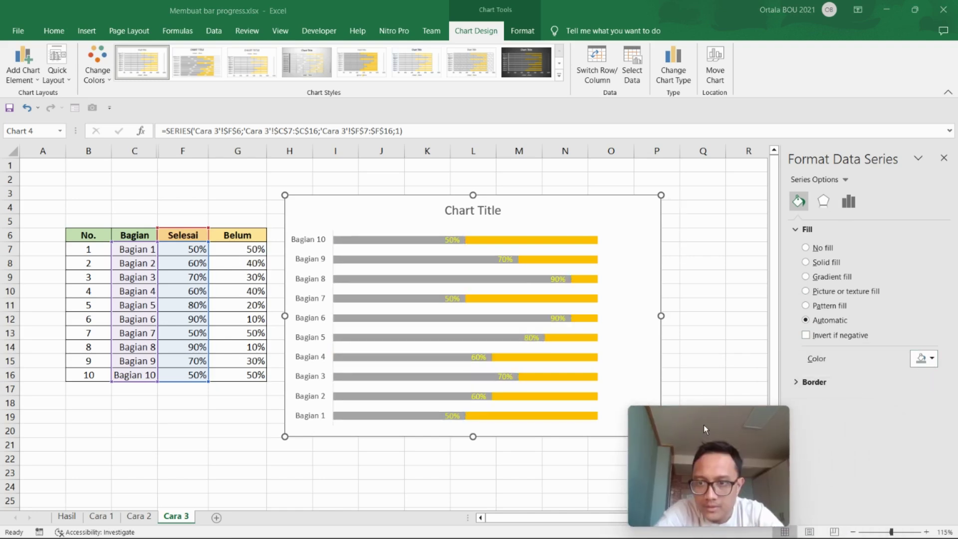
pyautogui.click(427, 239)
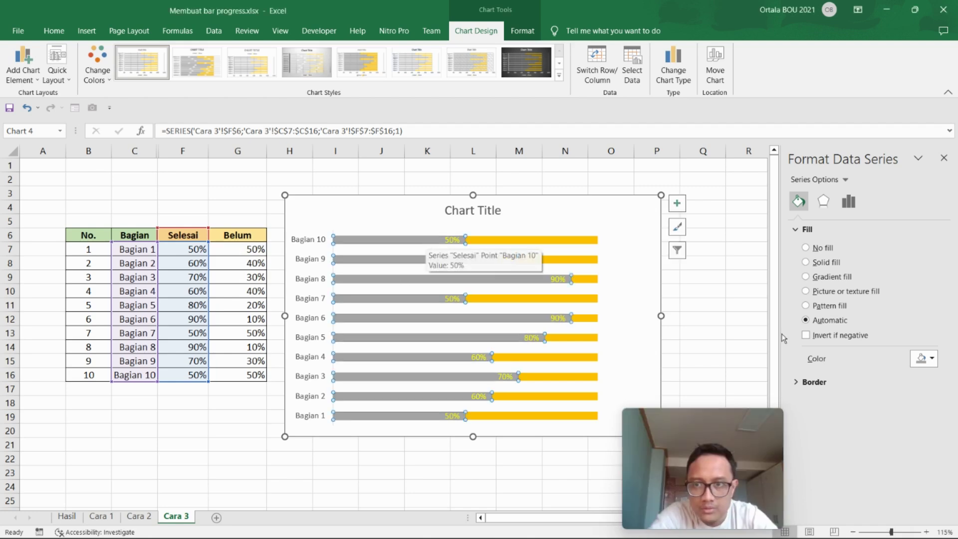
pyautogui.click(932, 359)
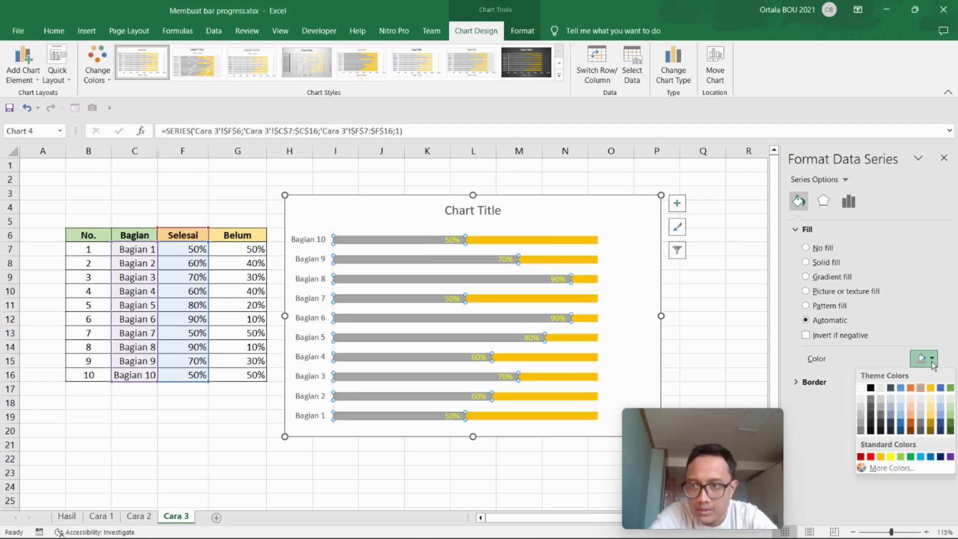
pyautogui.click(931, 456)
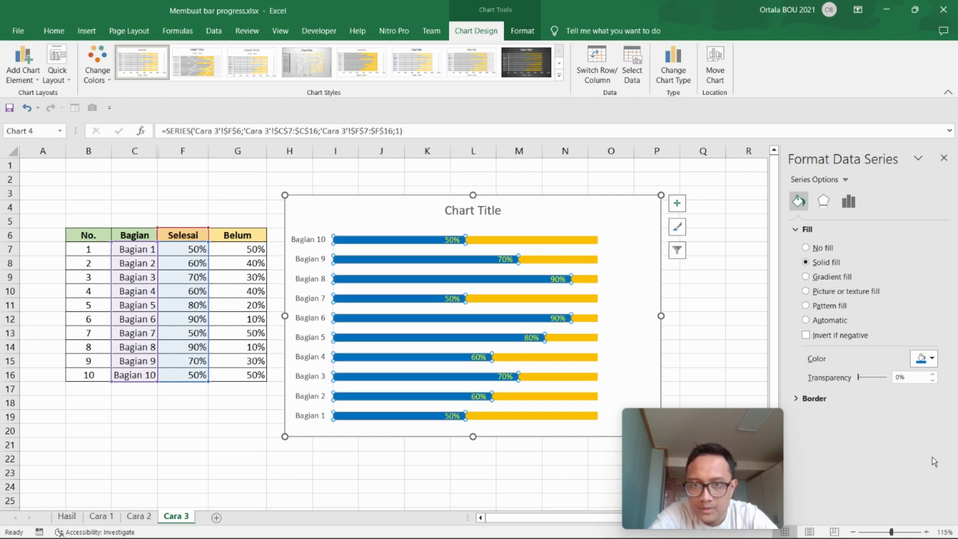
# Step: Colour the Belum bars light grey
pyautogui.click(569, 244)
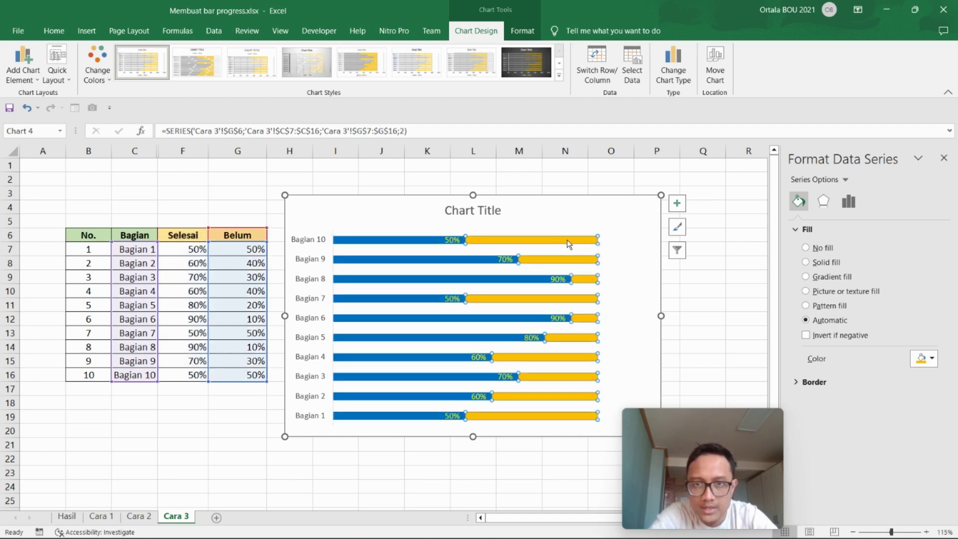
pyautogui.click(931, 358)
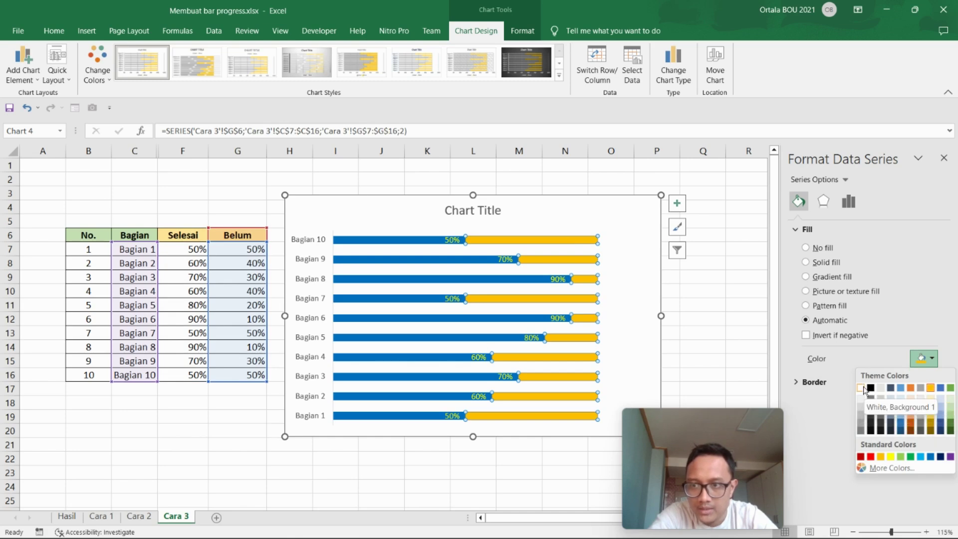
pyautogui.click(881, 389)
# Step: Change the Belum series gap width from 150% to 50% to thicken the bars
pyautogui.click(745, 332)
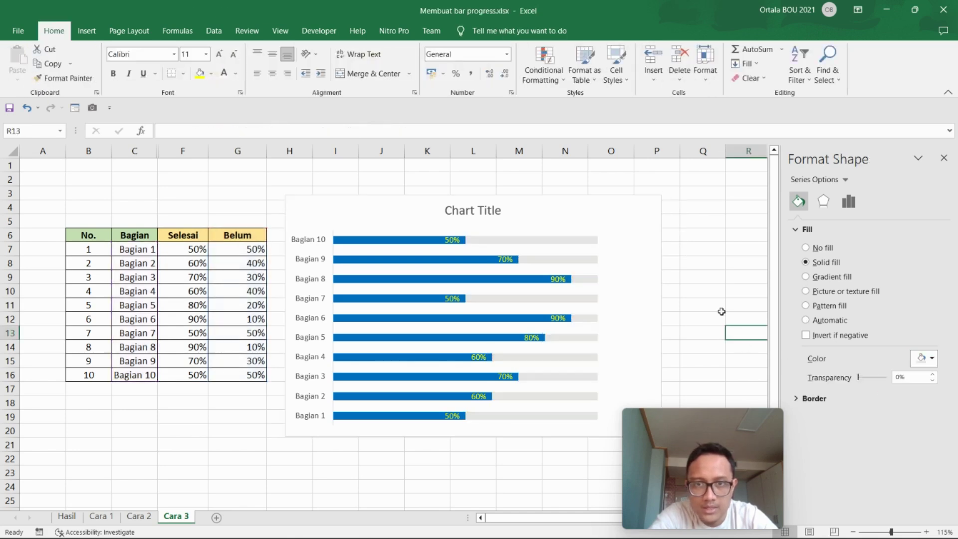
pyautogui.click(719, 279)
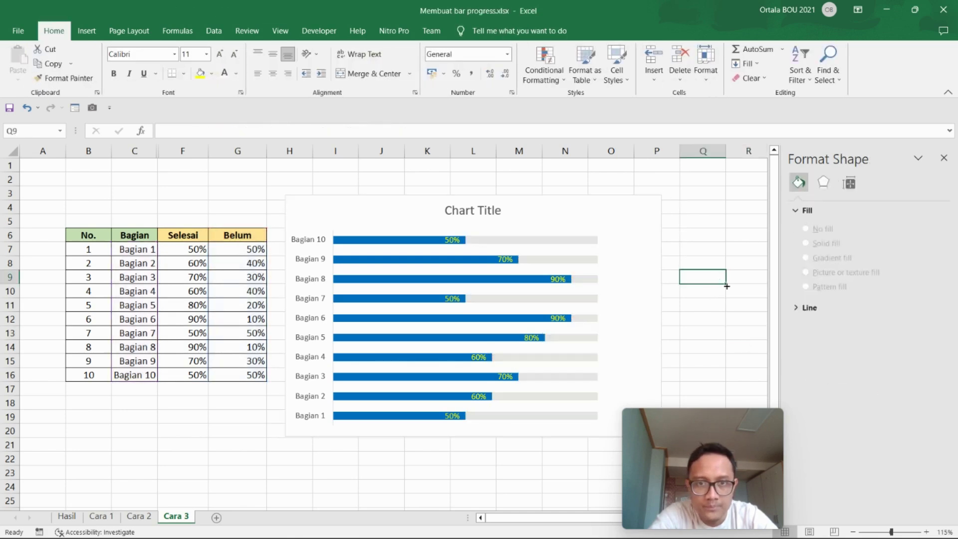
pyautogui.click(524, 245)
pyautogui.click(505, 248)
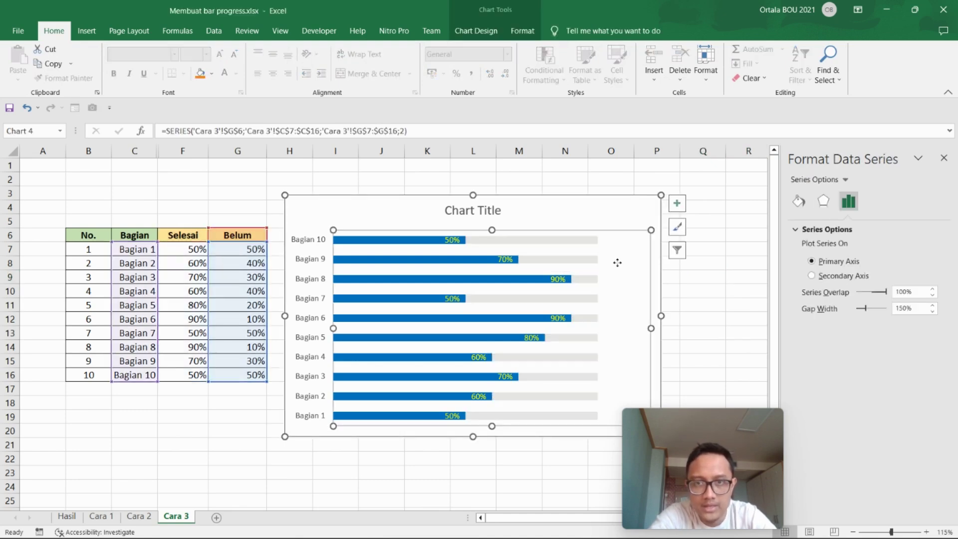
pyautogui.click(506, 240)
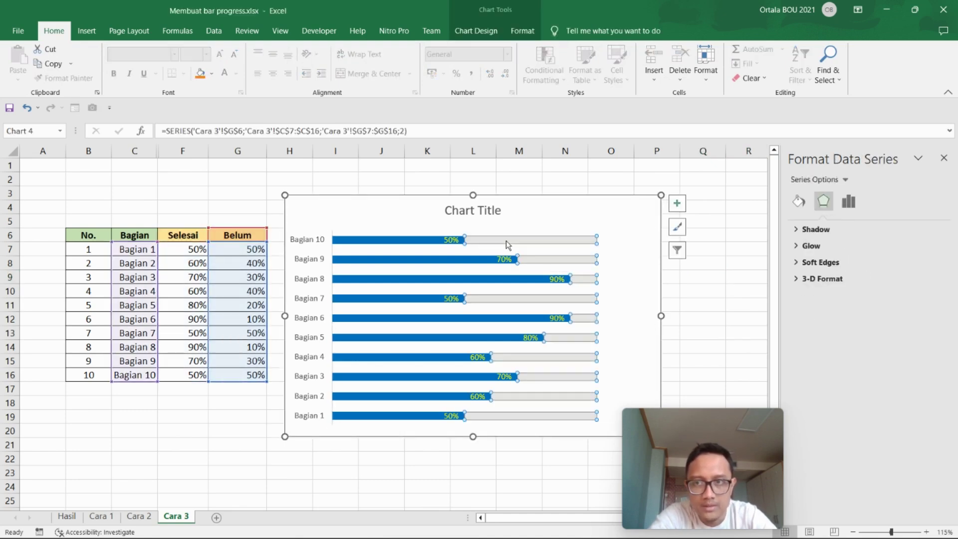
pyautogui.click(849, 205)
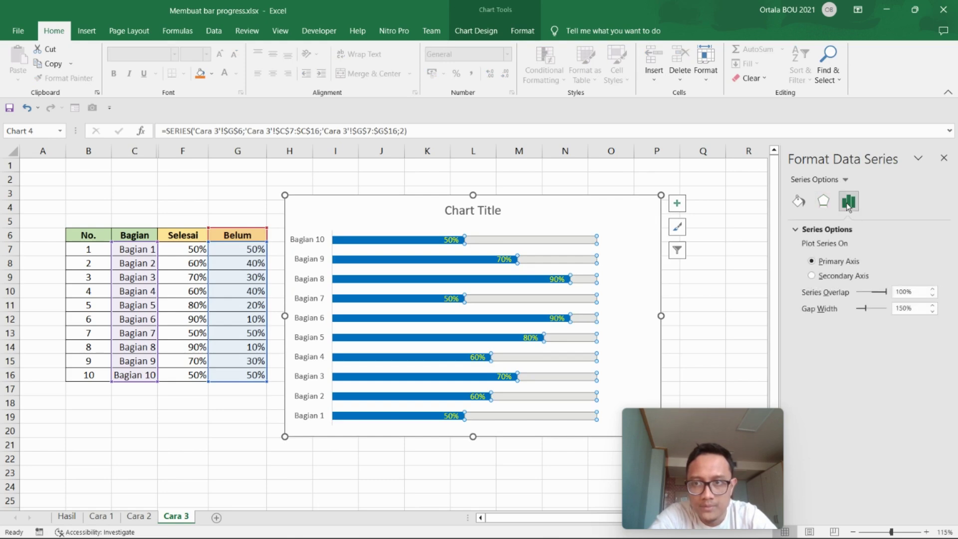
pyautogui.moveTo(908, 308); pyautogui.dragTo(893, 309)
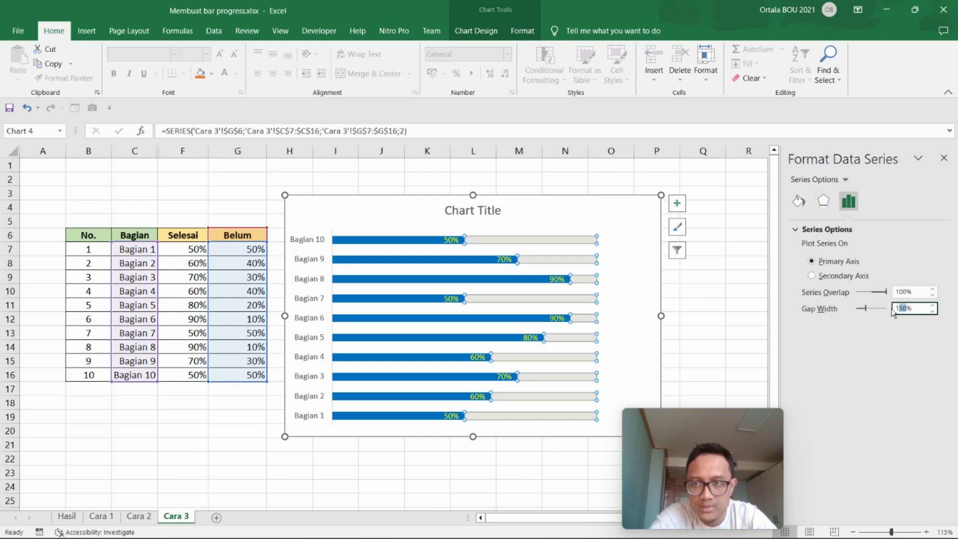
pyautogui.write('50')
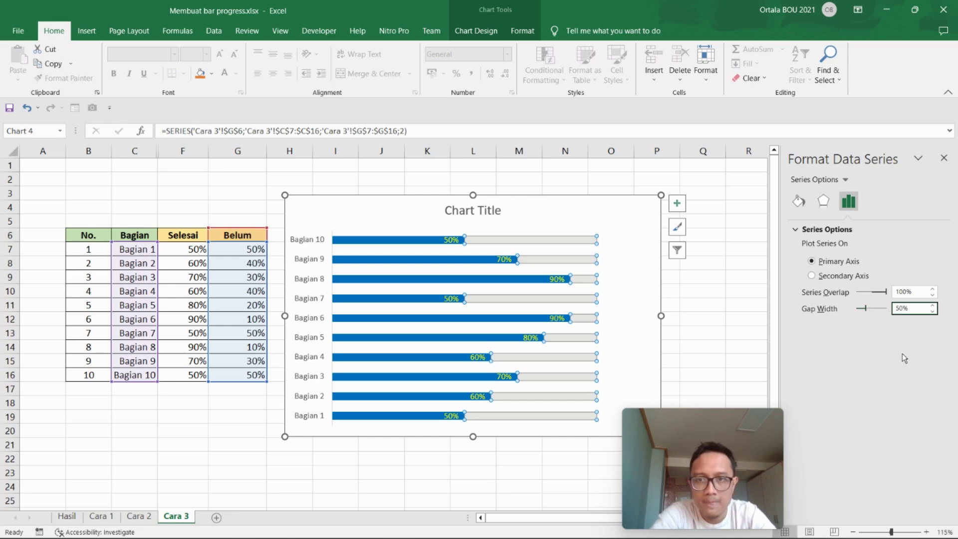
pyautogui.click(733, 333)
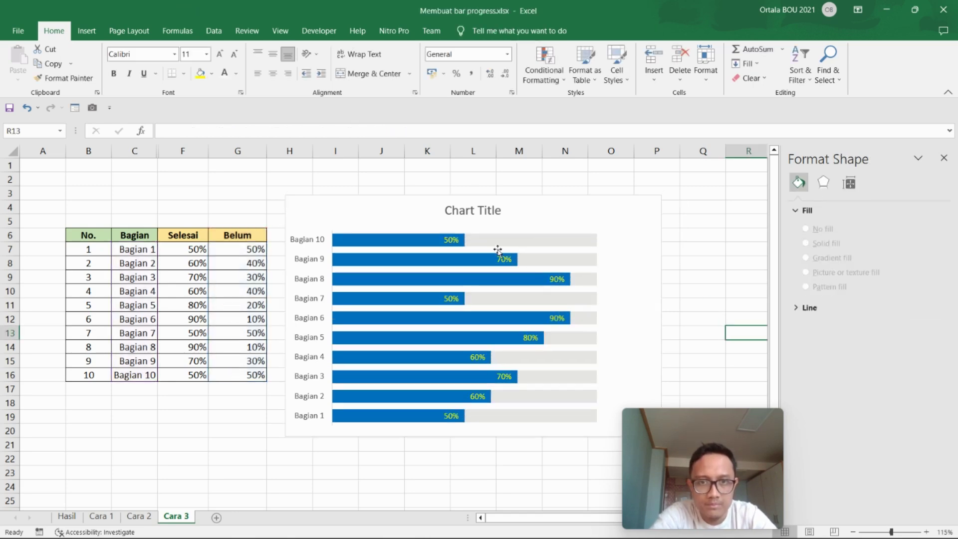
# Step: Select the chart title placeholder and compare with the example chart on the Hasil sheet
pyautogui.click(485, 212)
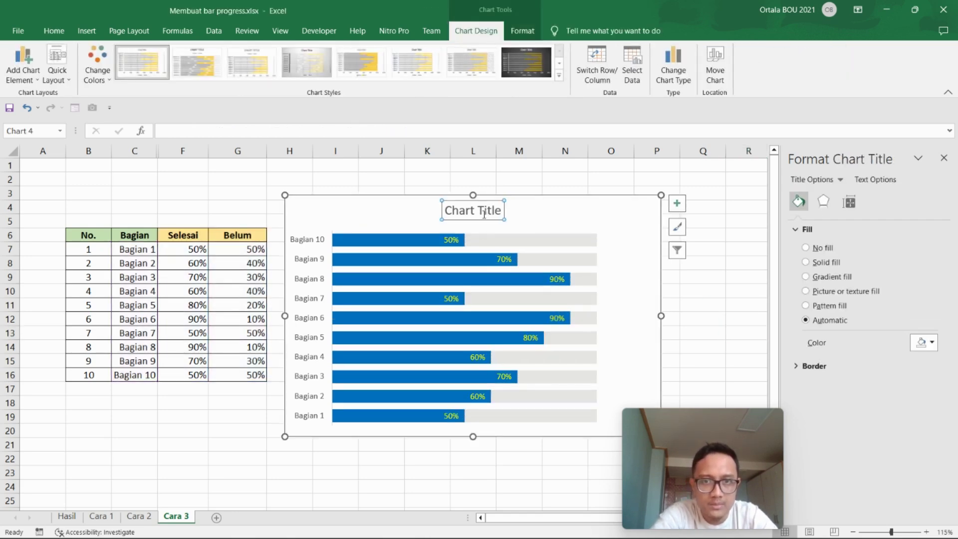
pyautogui.tripleClick(484, 213)
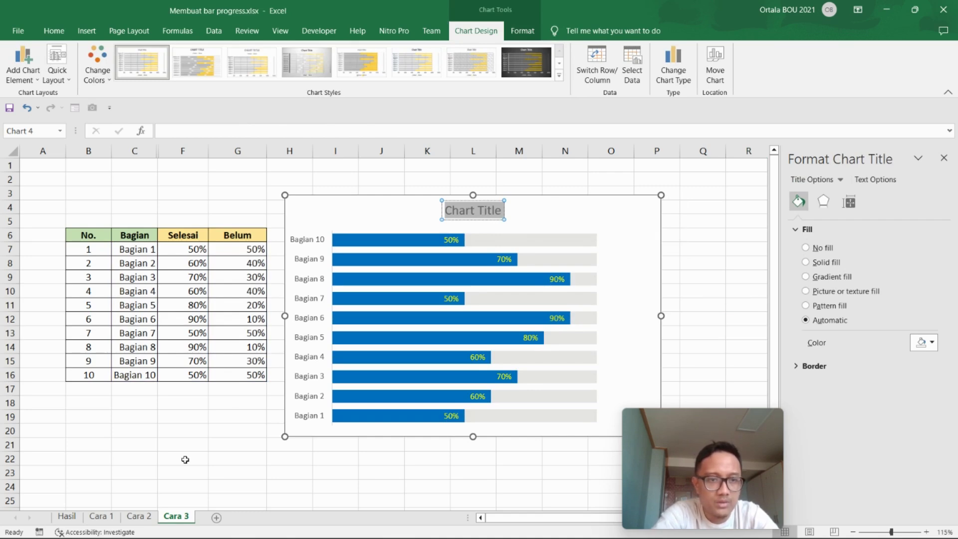
pyautogui.click(70, 519)
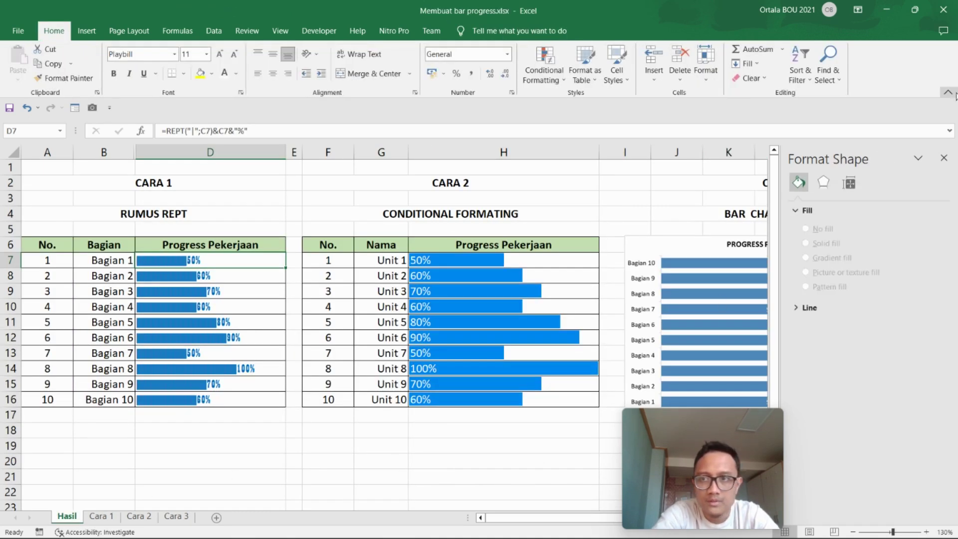
pyautogui.click(943, 159)
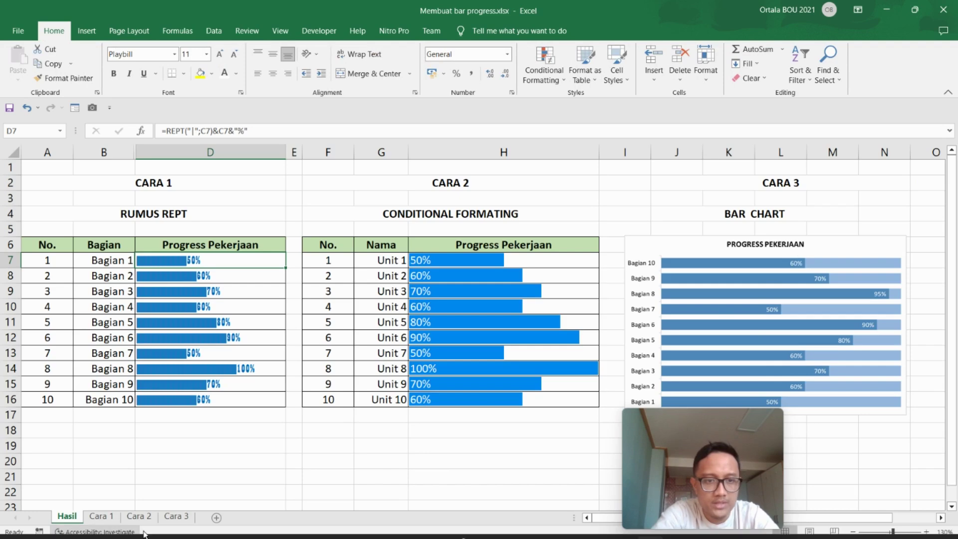
pyautogui.click(176, 516)
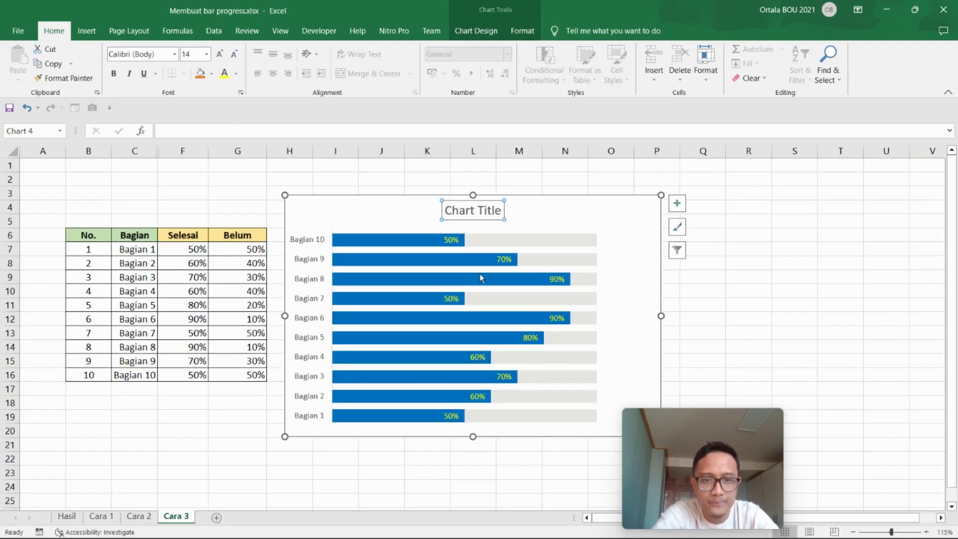
# Step: Retitle the chart 'PROGRESS PEKERJAAN' and make the title bold
pyautogui.tripleClick(489, 216)
pyautogui.write('p')
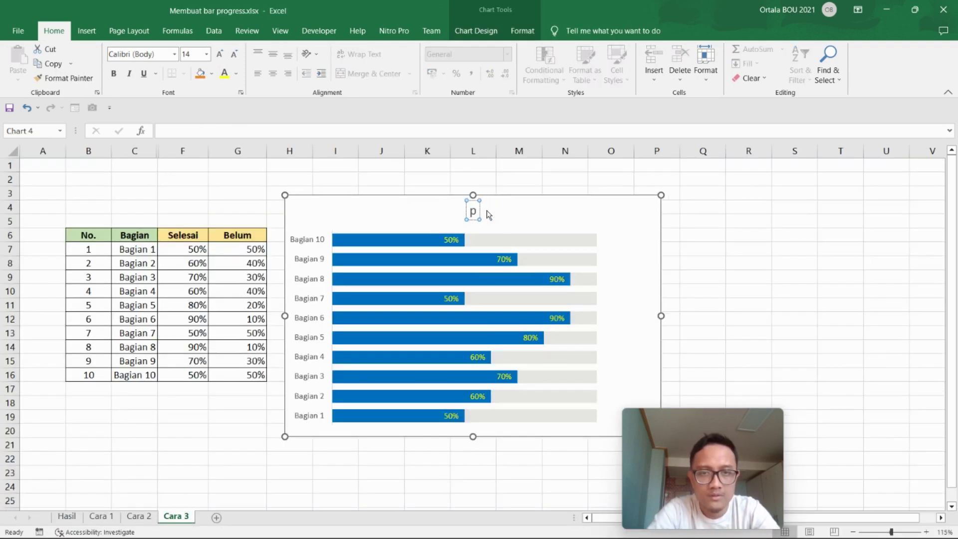
pyautogui.write('r')
pyautogui.press('BackSpace')
pyautogui.press('BackSpace')
pyautogui.write('PROGRES')
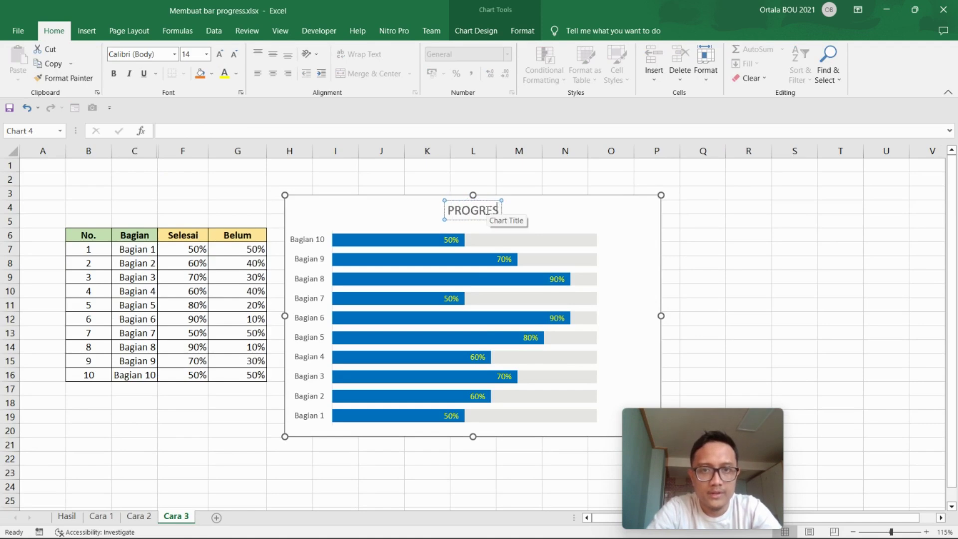
pyautogui.write('S PEKERJAA')
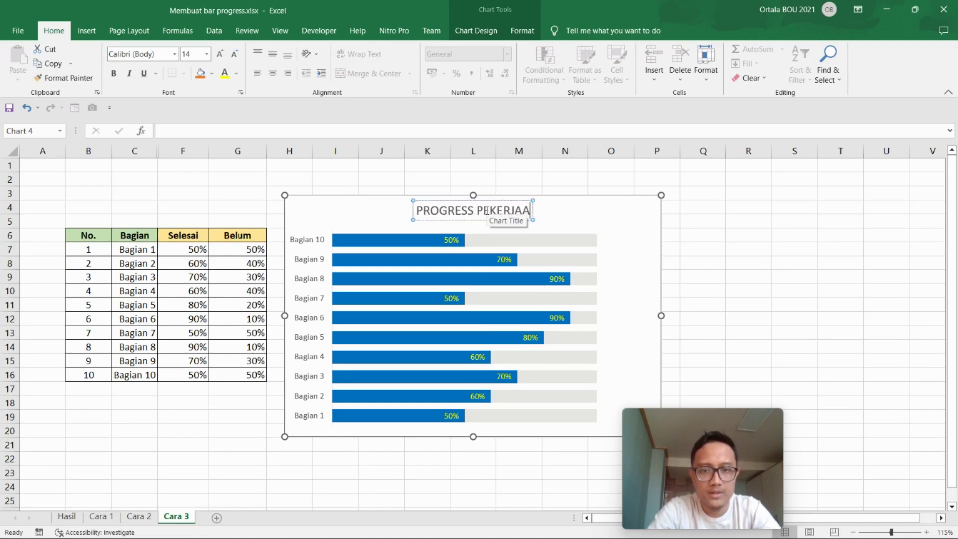
pyautogui.write('N')
pyautogui.tripleClick(486, 212)
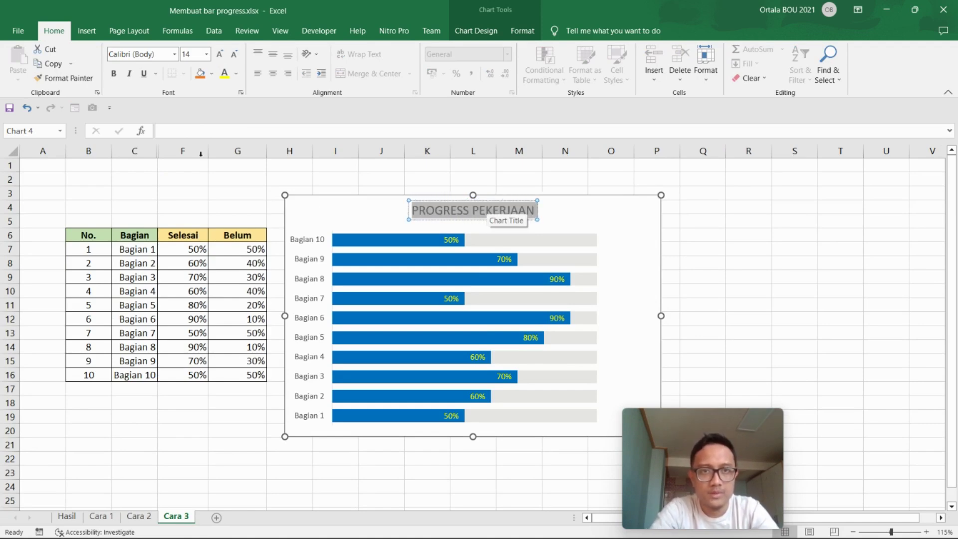
pyautogui.click(114, 73)
# Step: Make the Bagian category labels on the vertical axis bold
pyautogui.click(312, 246)
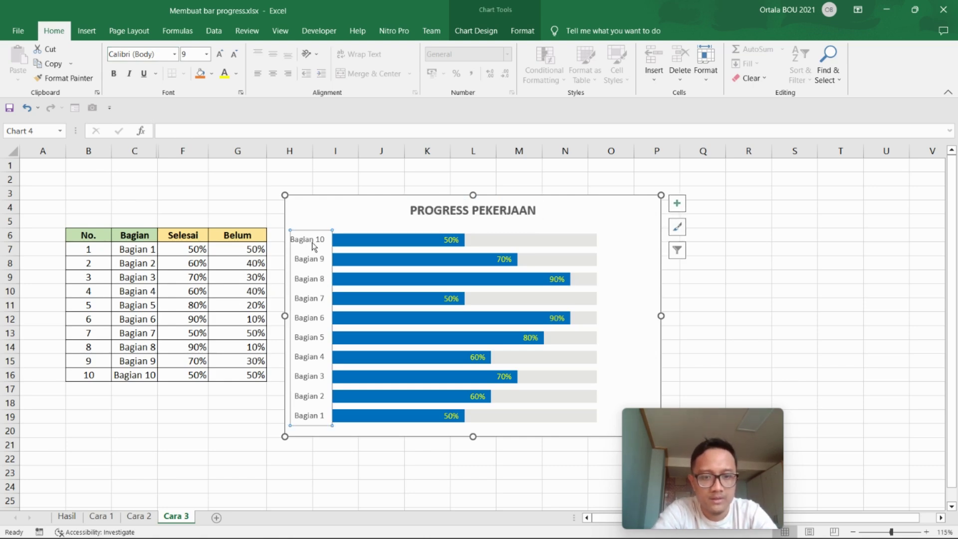
pyautogui.hotkey('ctrl', 'b')
pyautogui.click(793, 235)
# Step: Drag the finished PROGRESS PEKERJAAN chart a little up and right, then return to the cells
pyautogui.click(702, 263)
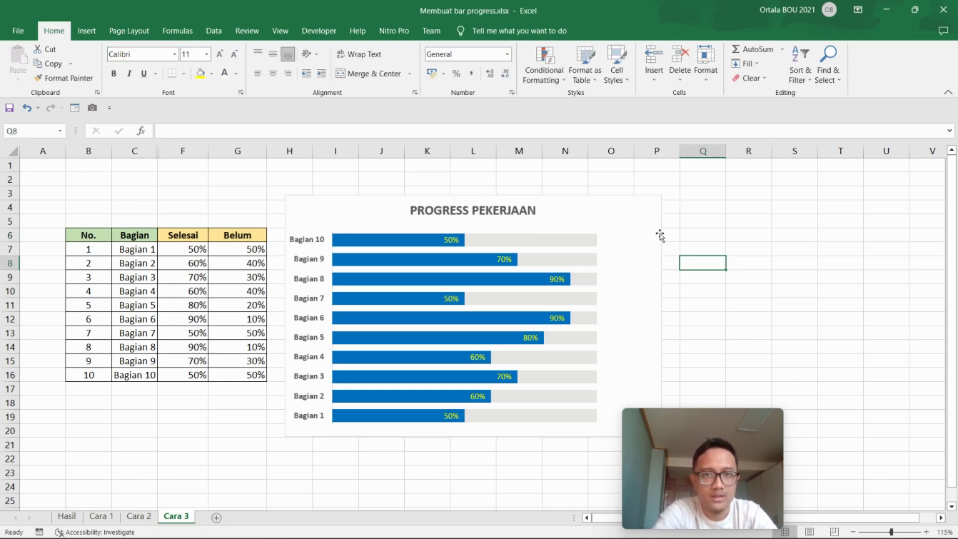
pyautogui.click(637, 232)
pyautogui.click(779, 250)
pyautogui.click(583, 210)
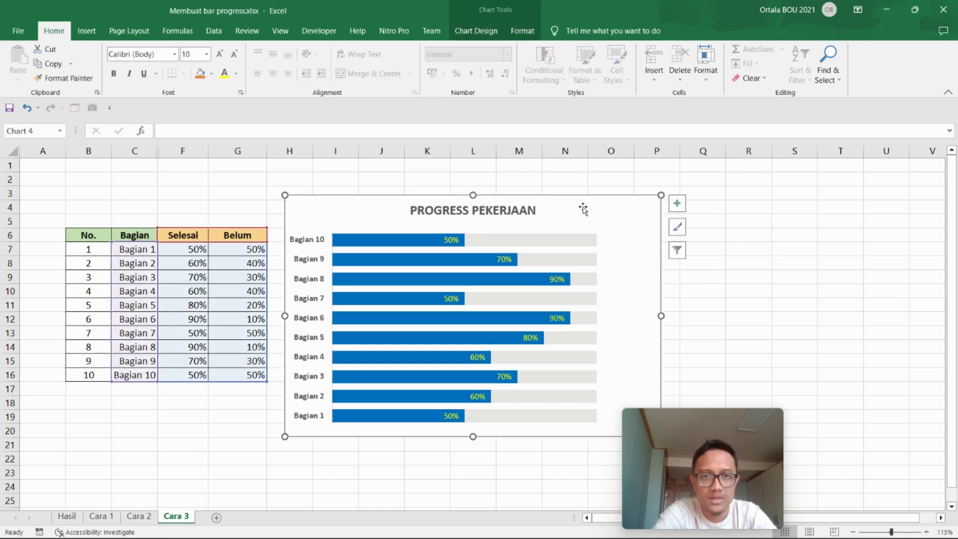
pyautogui.moveTo(582, 206); pyautogui.dragTo(585, 197)
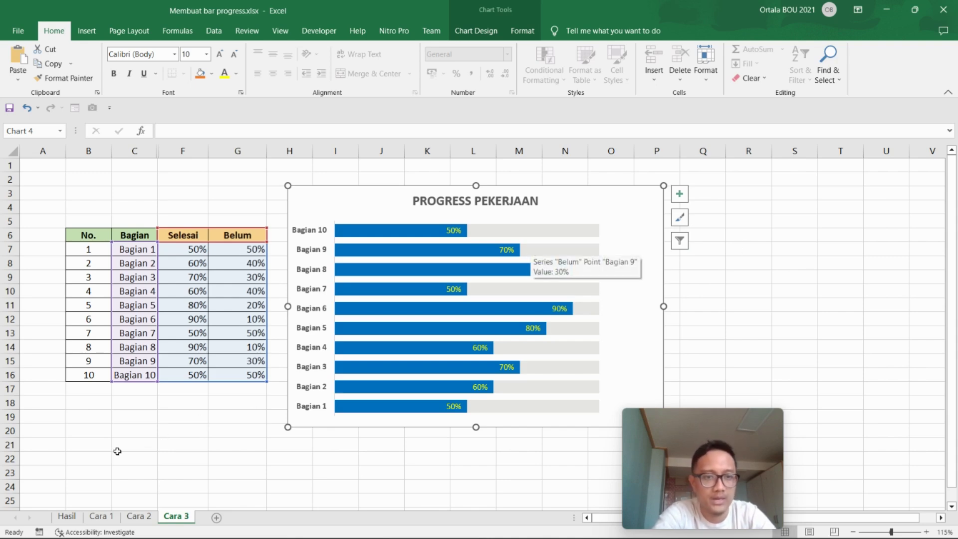
pyautogui.press('Escape')
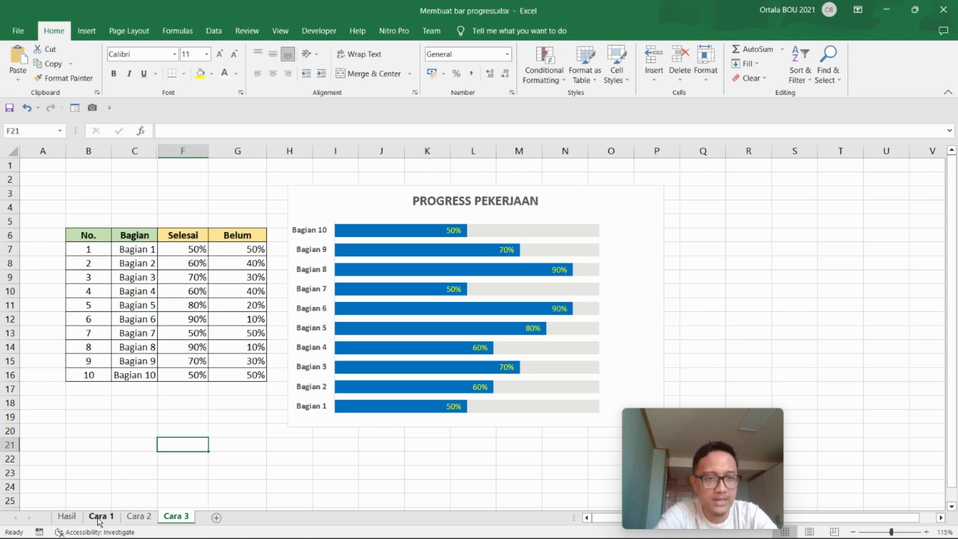
pyautogui.click(99, 517)
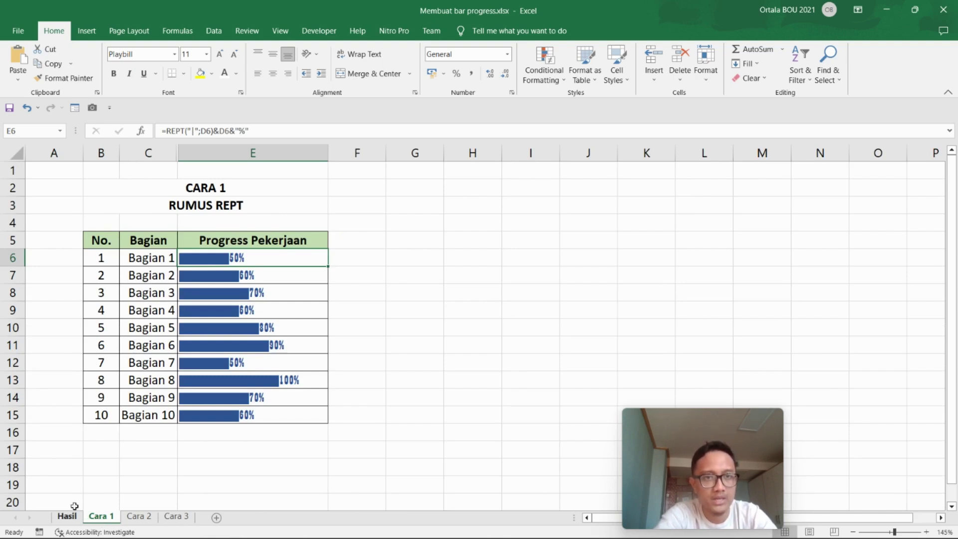
pyautogui.click(139, 517)
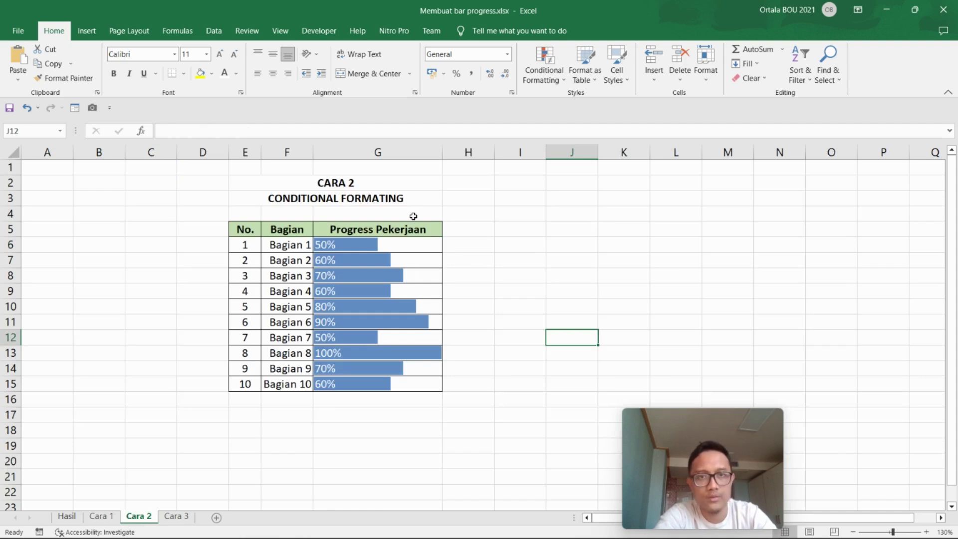
pyautogui.click(184, 521)
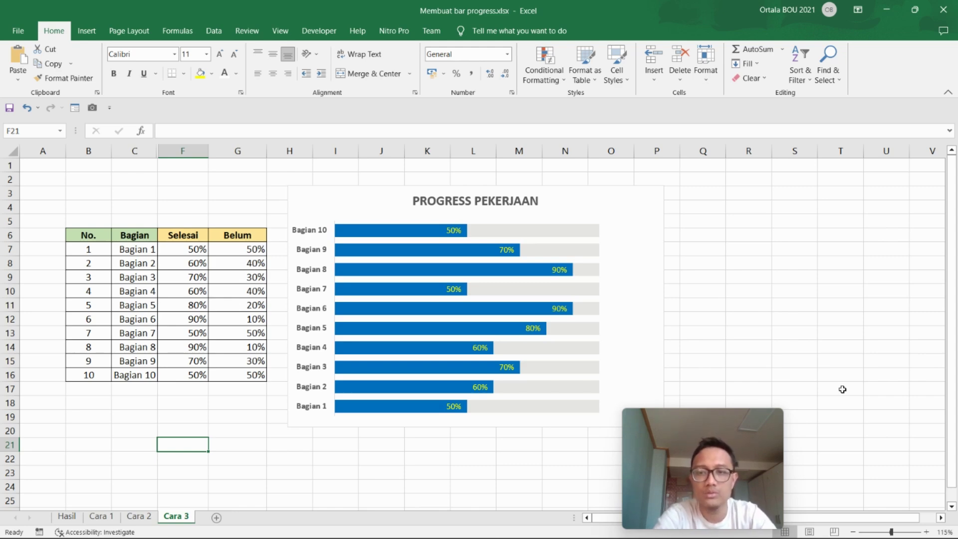
pyautogui.click(698, 412)
pyautogui.moveTo(726, 435); pyautogui.dragTo(804, 357)
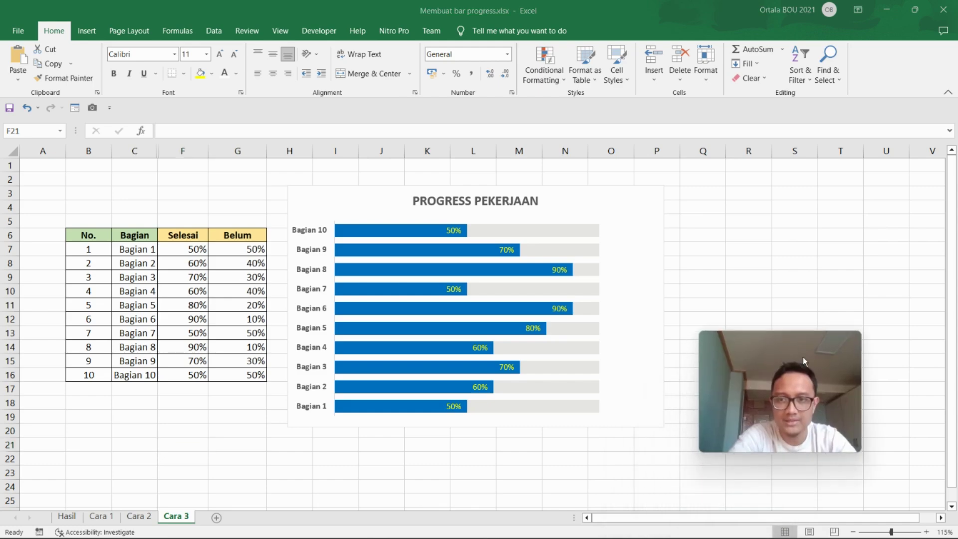